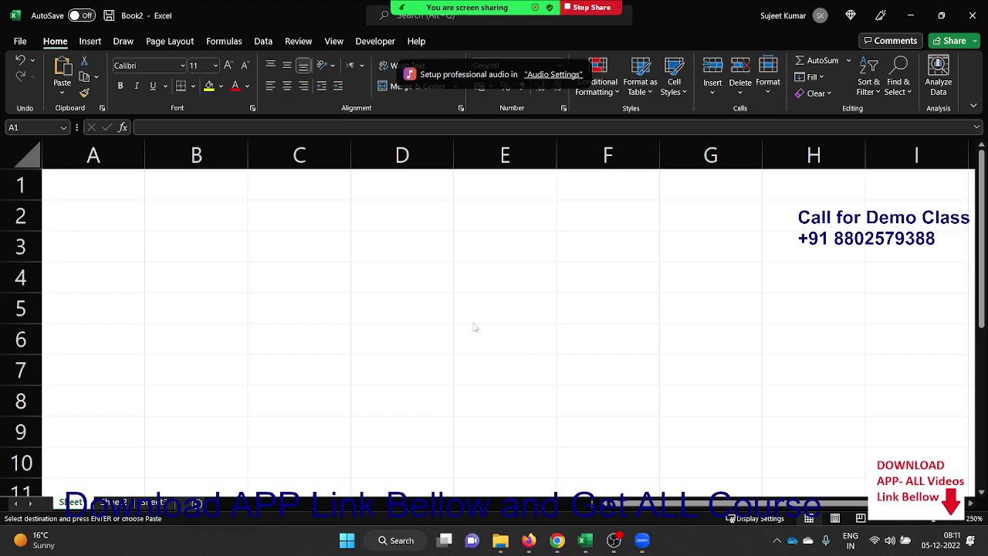
Step: Enter 123 in cell A2, then overwrite it with 563
click(182, 218)
key(Left)
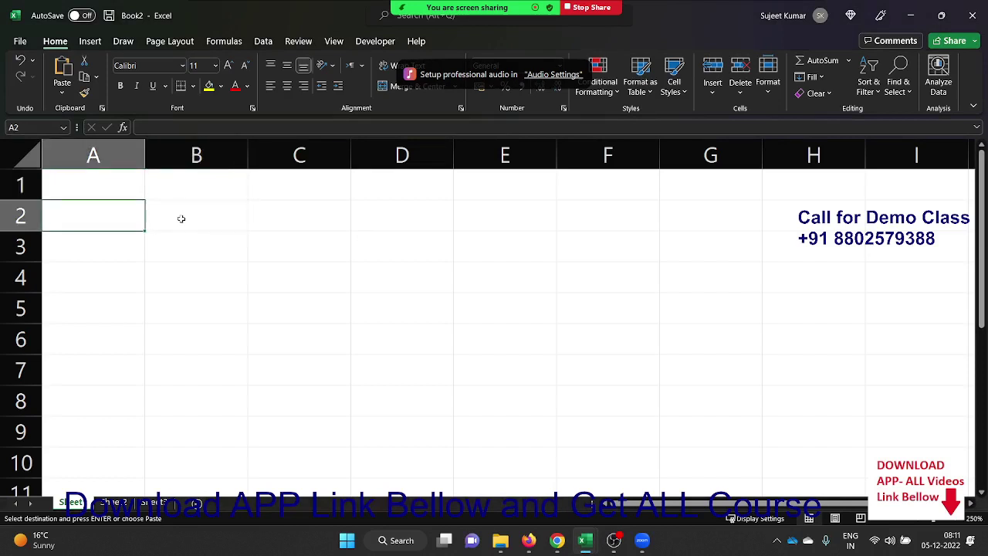
key(Right)
key(Up)
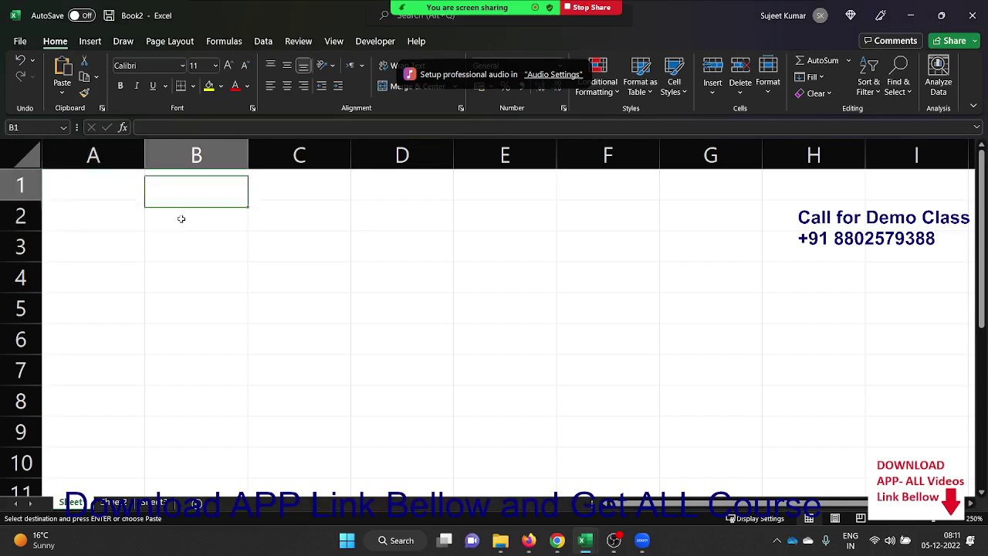
key(Down)
key(Left)
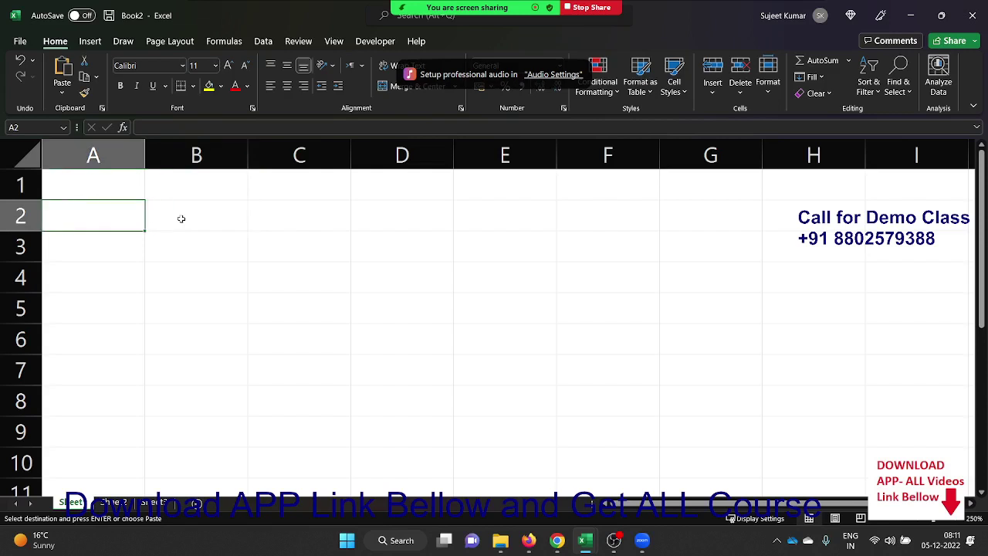
text(123)
key(Tab)
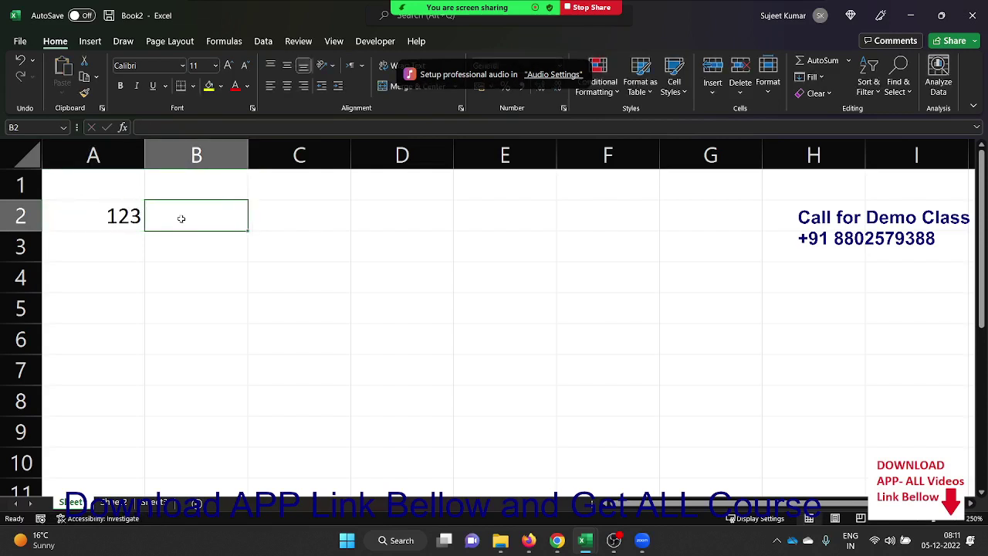
key(Left)
text(56)
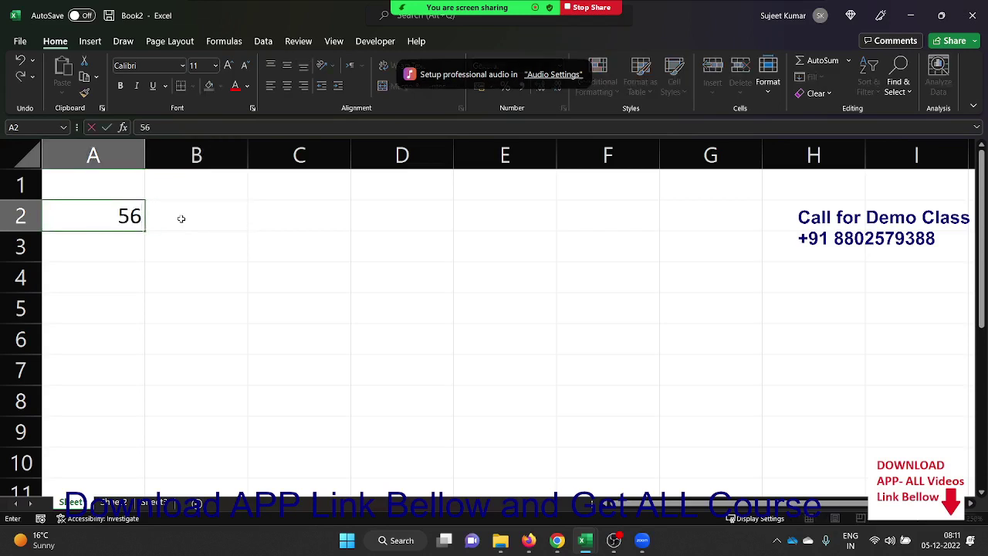
text(3)
key(Tab)
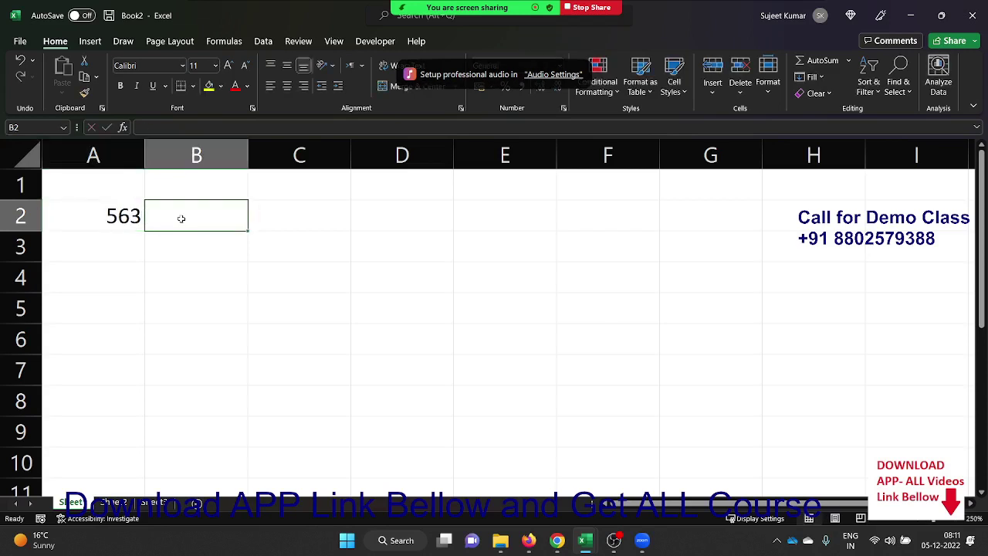
Step: Type 5+6+3 in B2 and enter =SUM(MID(A2,{1,2,3},1)) in B3, accepting Excel's correction
text(5+6+)
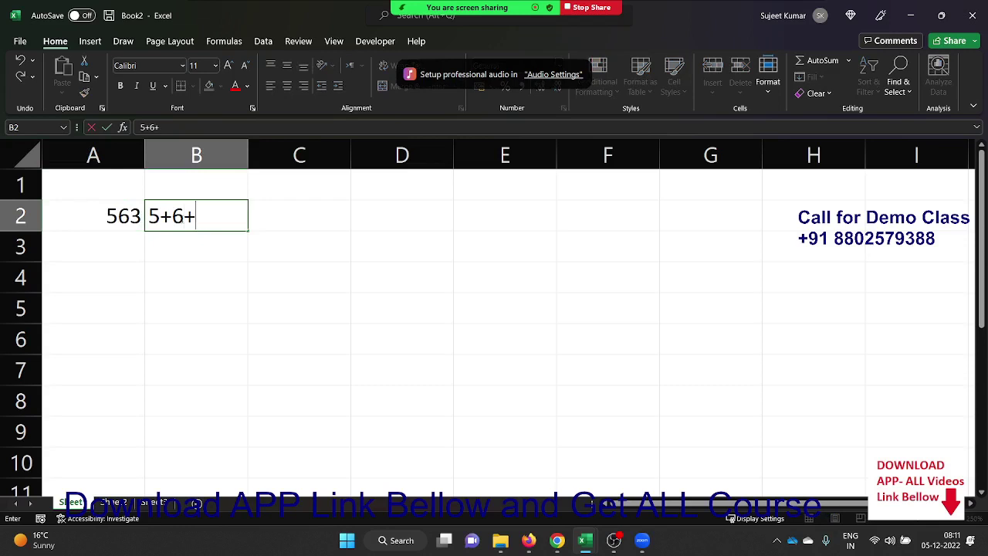
text(3)
key(Return)
text(=)
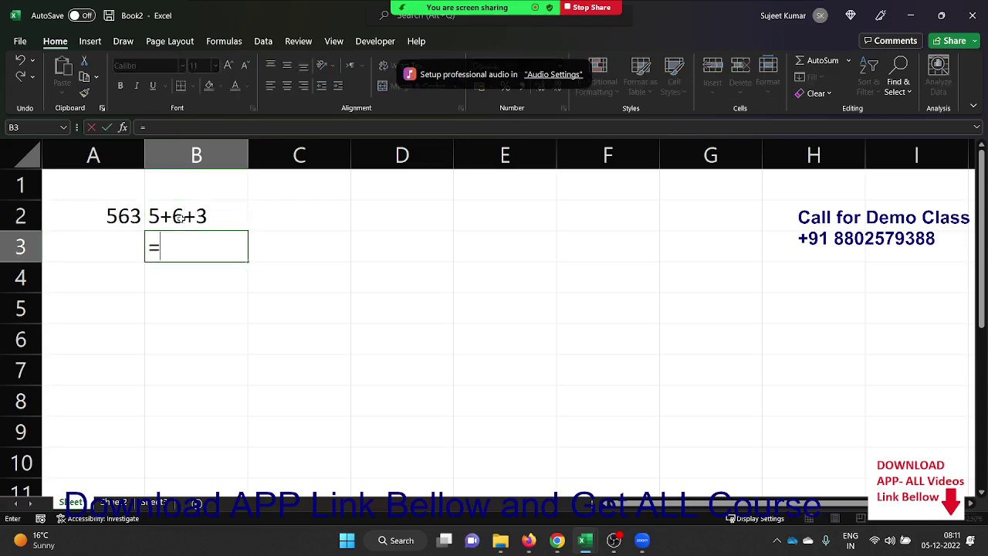
text(sum)
key(Tab)
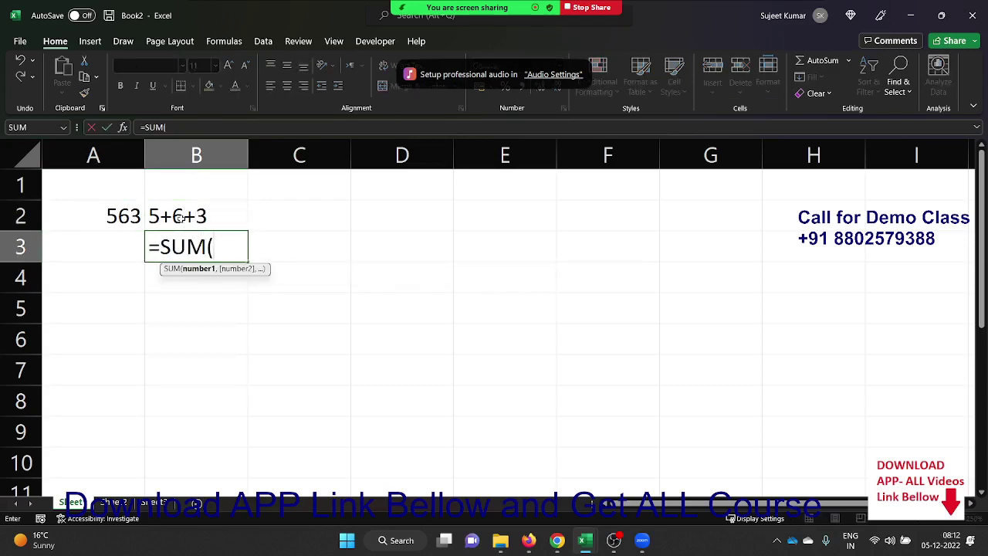
text(mid)
key(Tab)
key(Left)
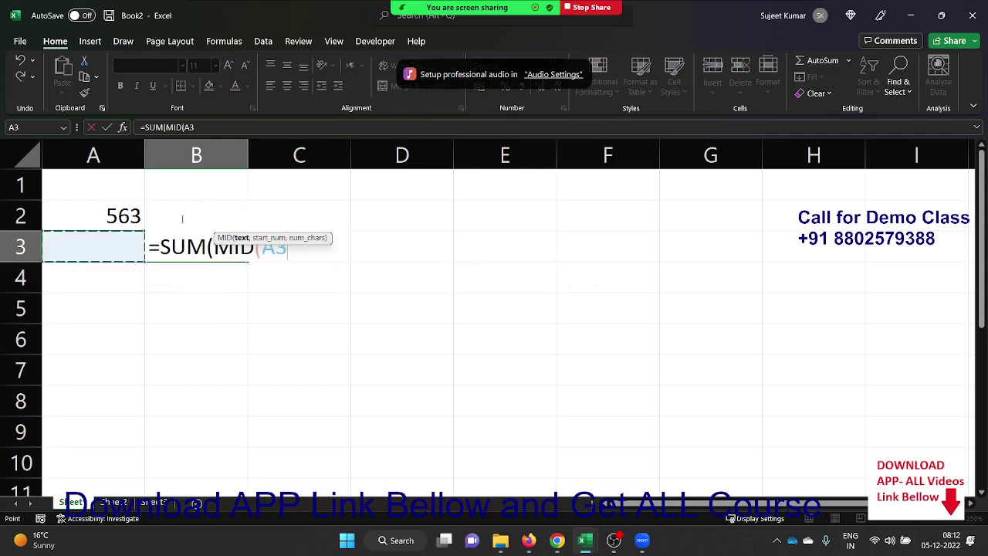
key(Up)
text(,)
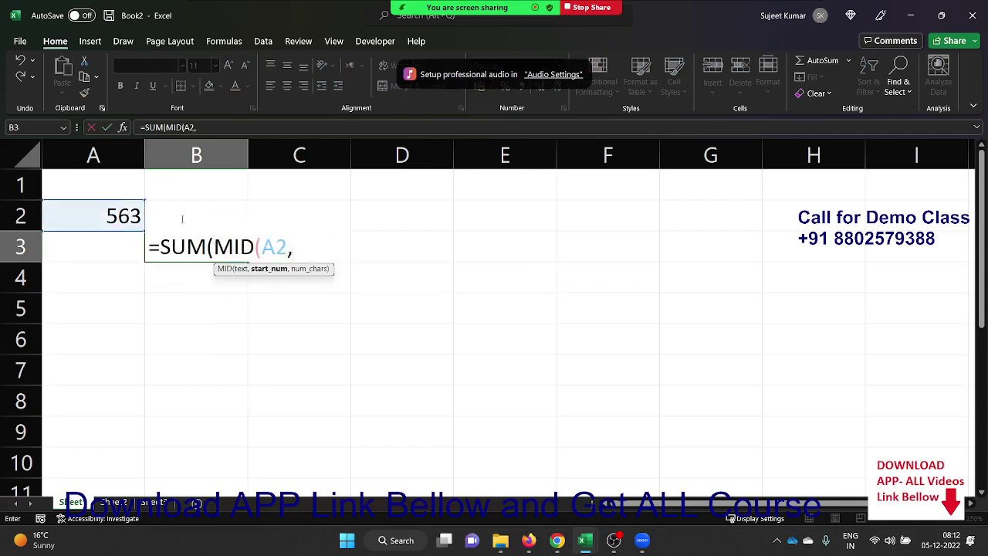
text({1,2)
text(,3})
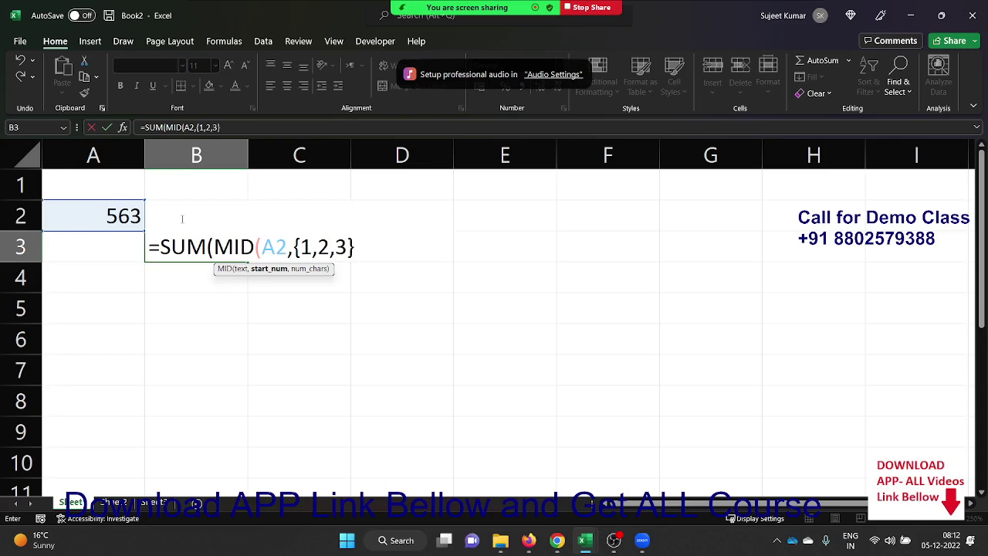
text(,1)
text())
key(Return)
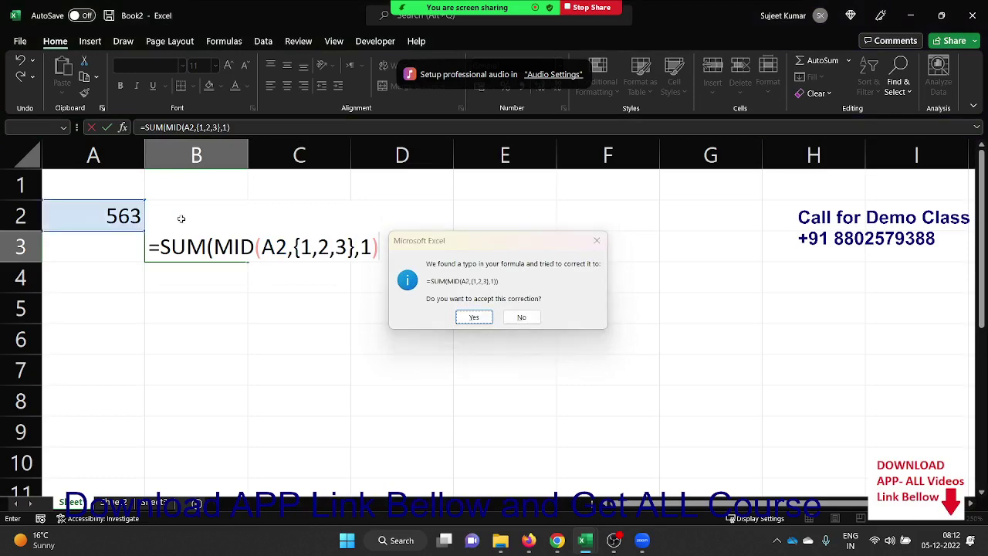
key(Return)
key(Up)
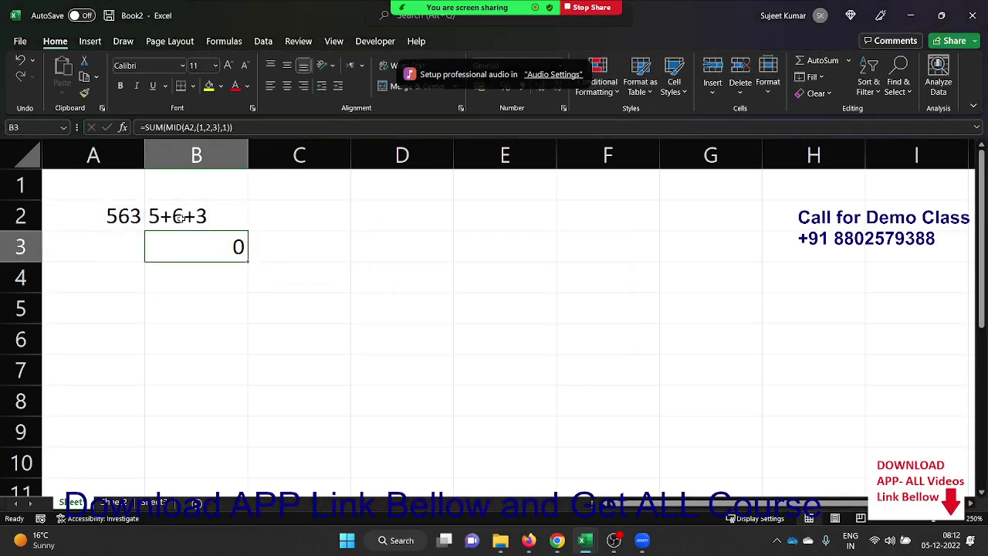
Step: Evaluate B3's formula to see MID return text digits "5","6","3" summing to 0, then reopen B3
click(225, 42)
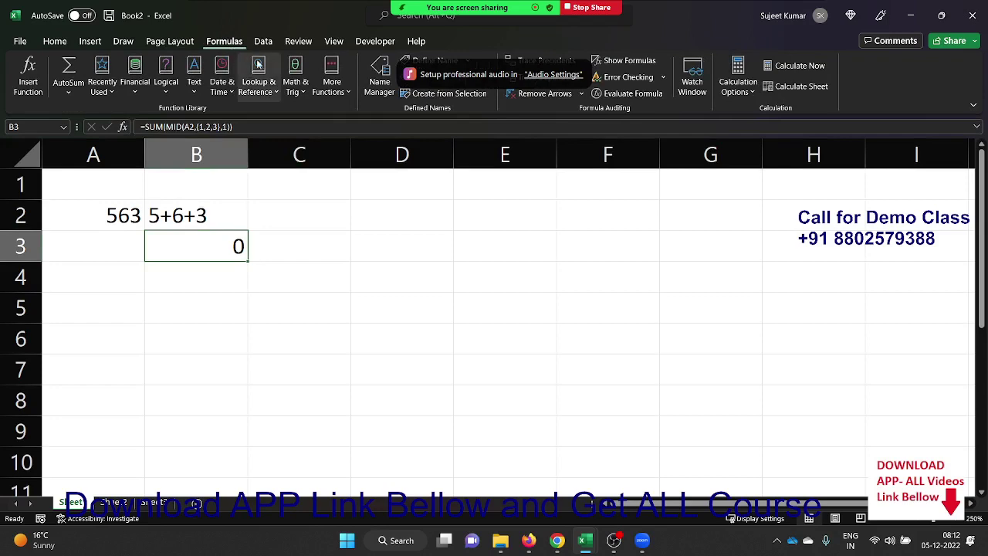
click(625, 93)
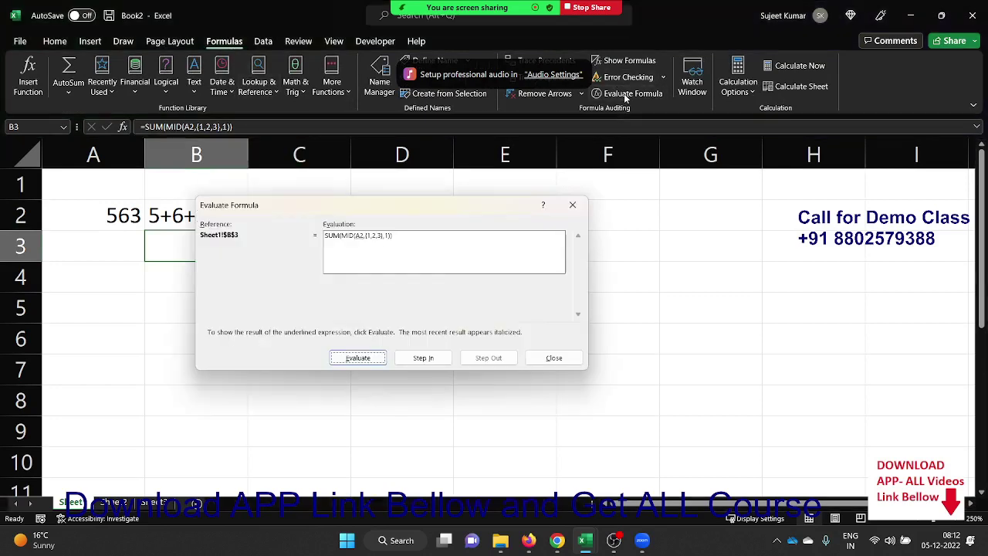
mouse_move(361, 213)
mouse_down()
mouse_move(537, 216)
mouse_move(504, 202)
mouse_up()
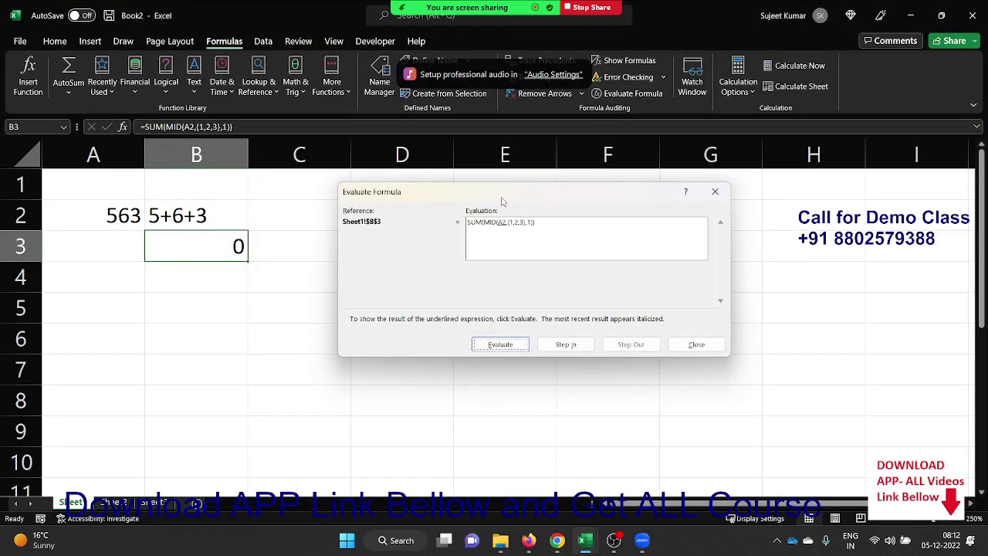
click(500, 346)
click(511, 348)
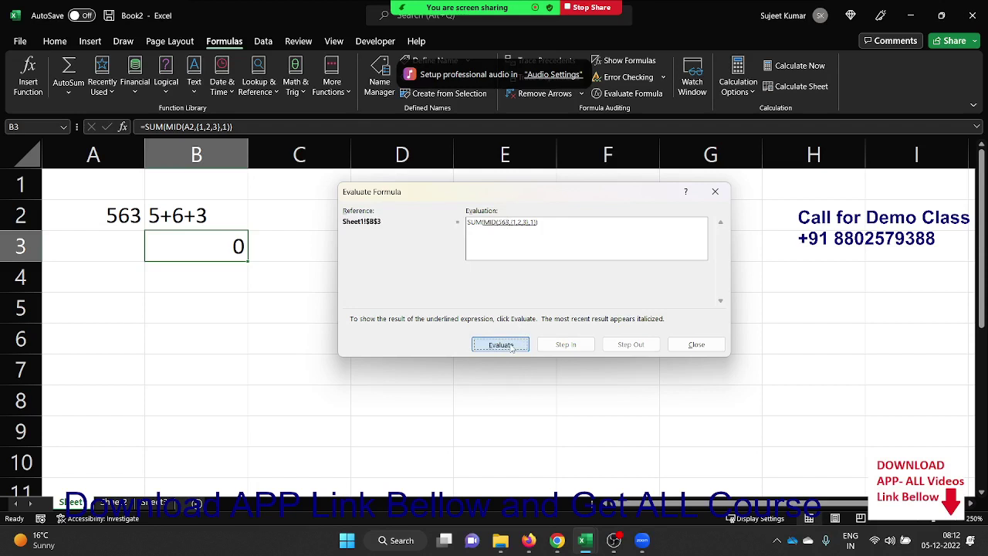
click(511, 349)
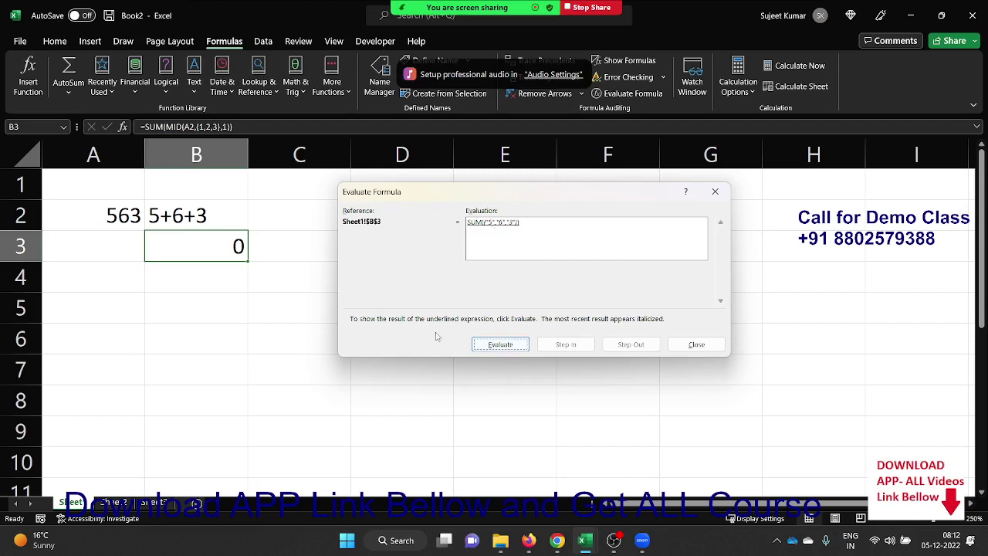
click(500, 345)
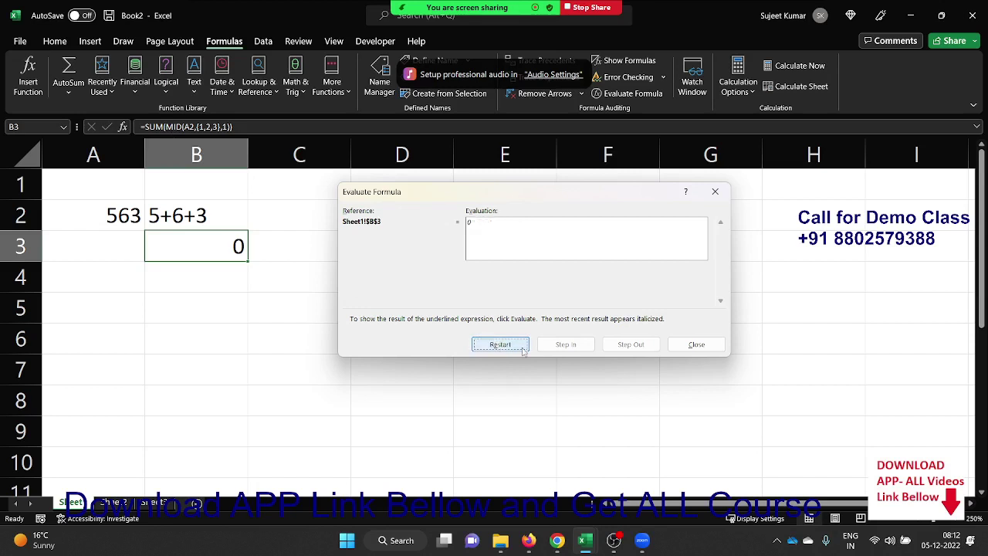
click(723, 351)
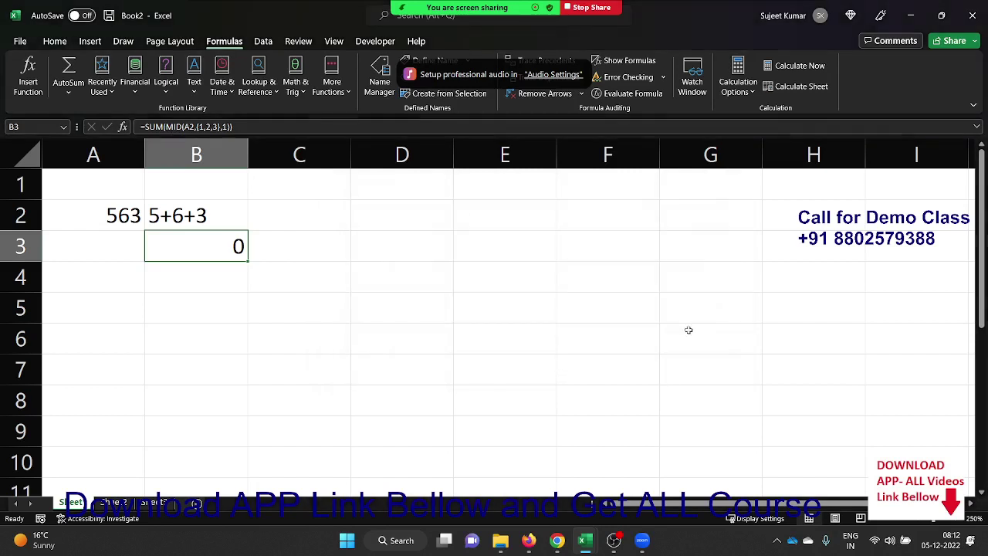
double_click(213, 247)
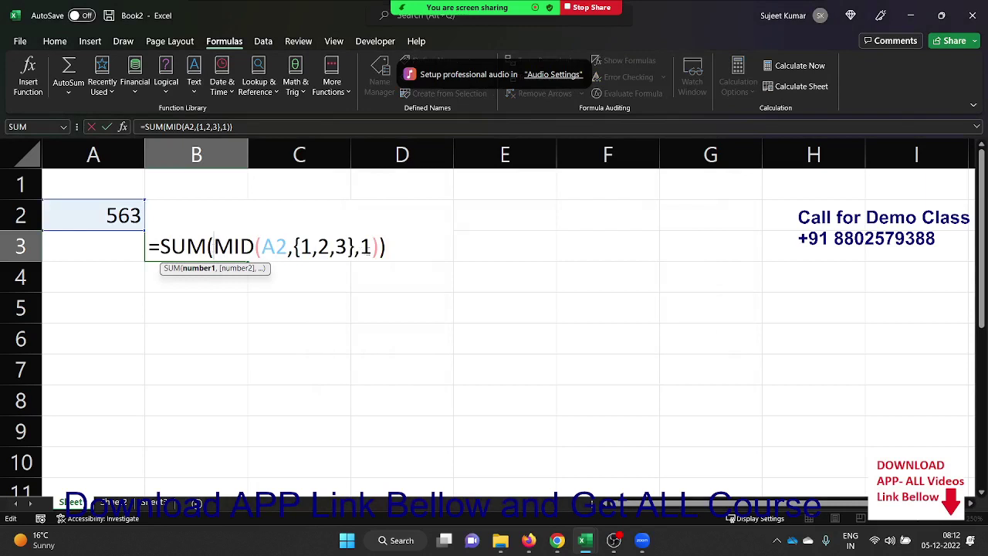
Step: Add +0 after MID so B3 reads =SUM(MID(A2,{1,2,3},1)+0)
click(379, 247)
text(+)
text(0)
key(Return)
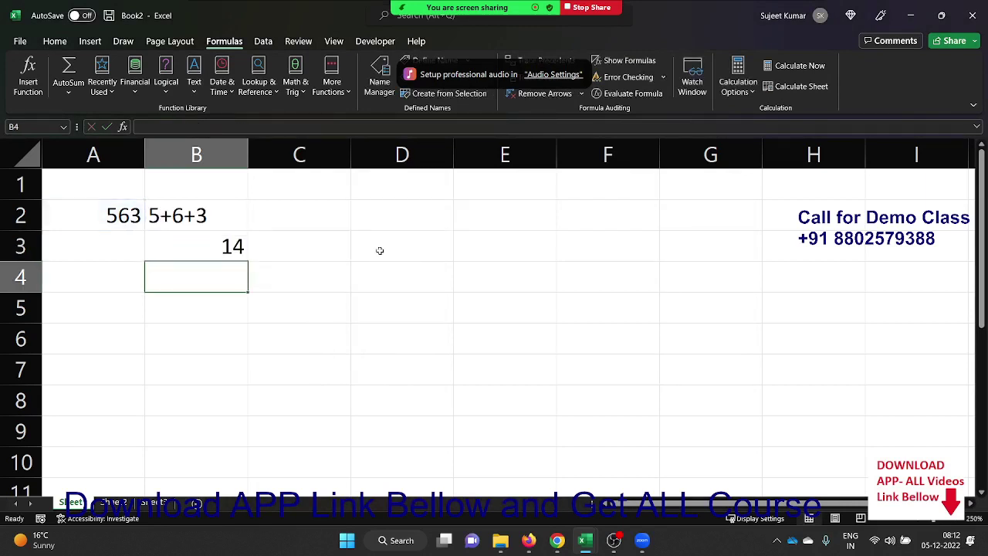
key(Up)
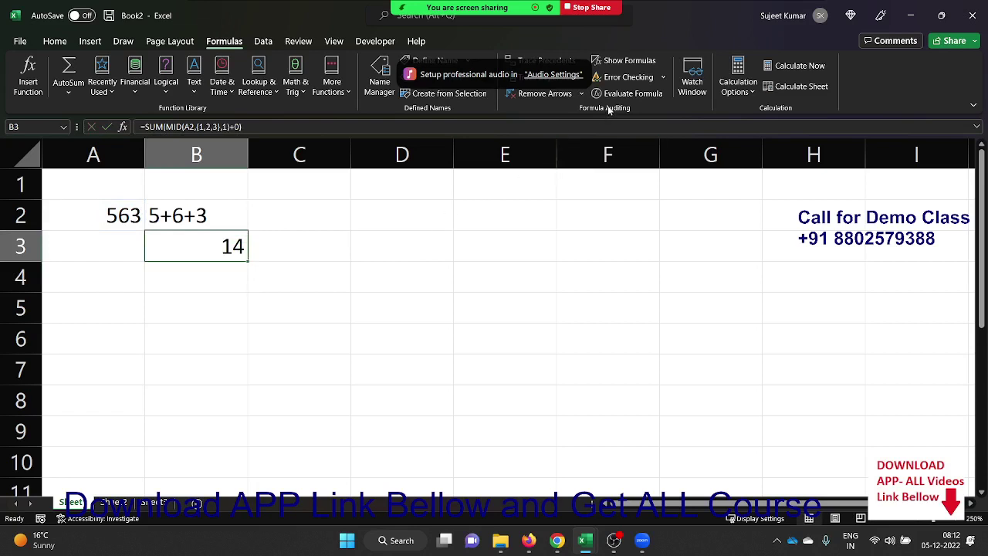
Step: Evaluate B3's formula step by step to confirm the numeric digits sum to 14
click(615, 93)
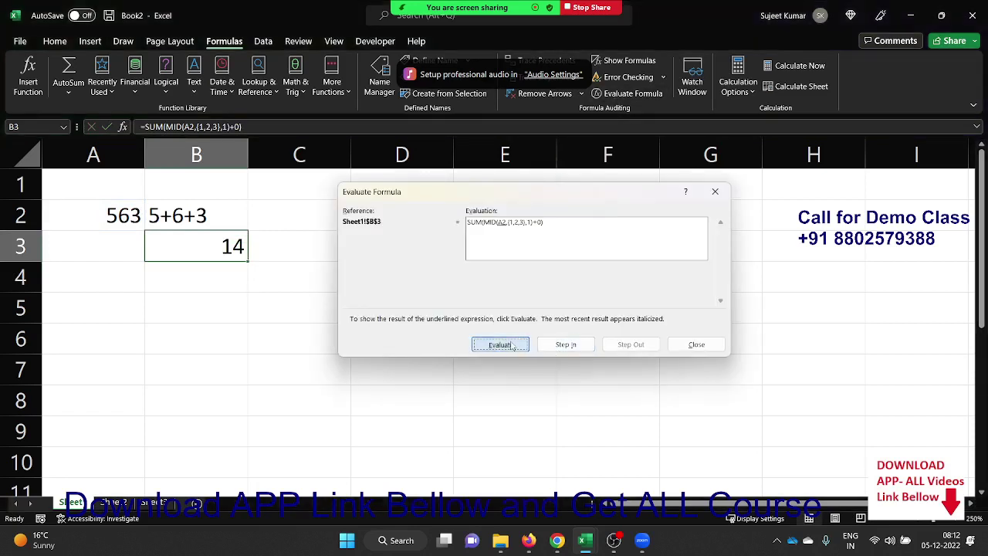
click(514, 348)
click(513, 349)
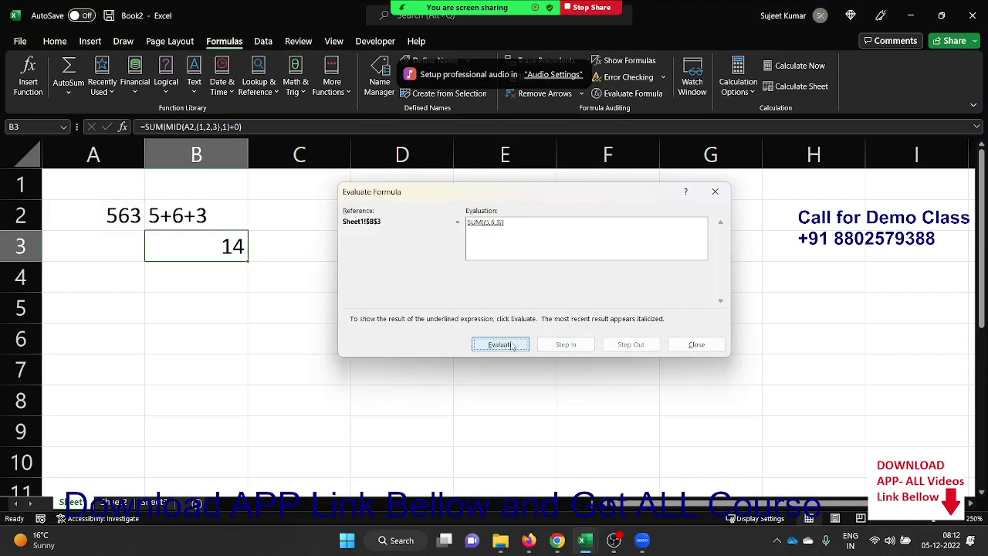
click(514, 346)
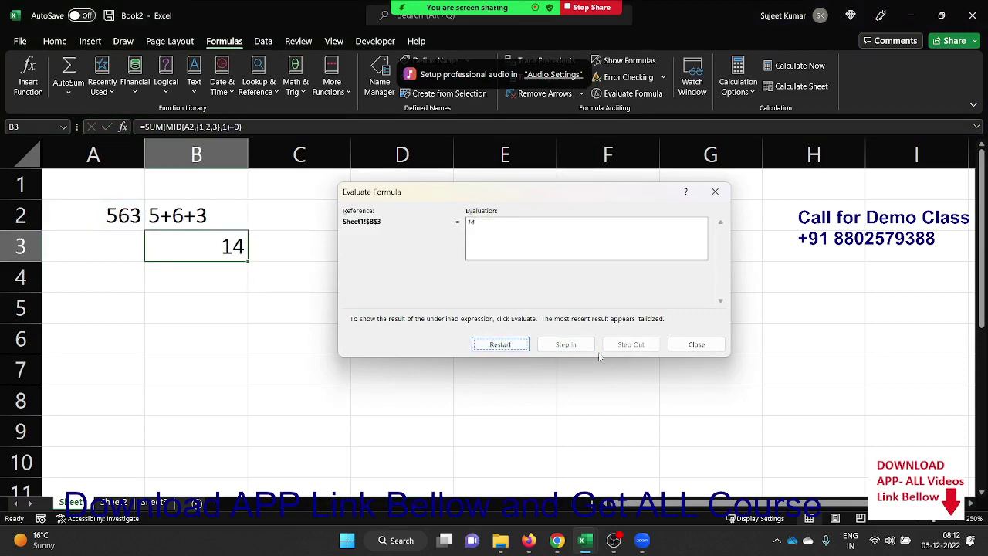
key(Escape)
Step: Change A2 to 45632 and clear the 5+6+3 text from B2
click(122, 219)
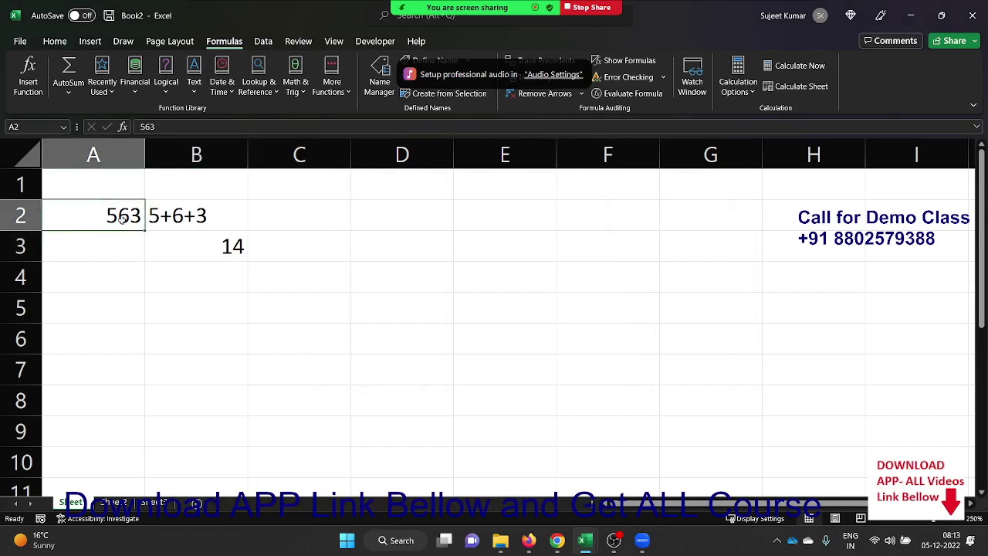
text(45632)
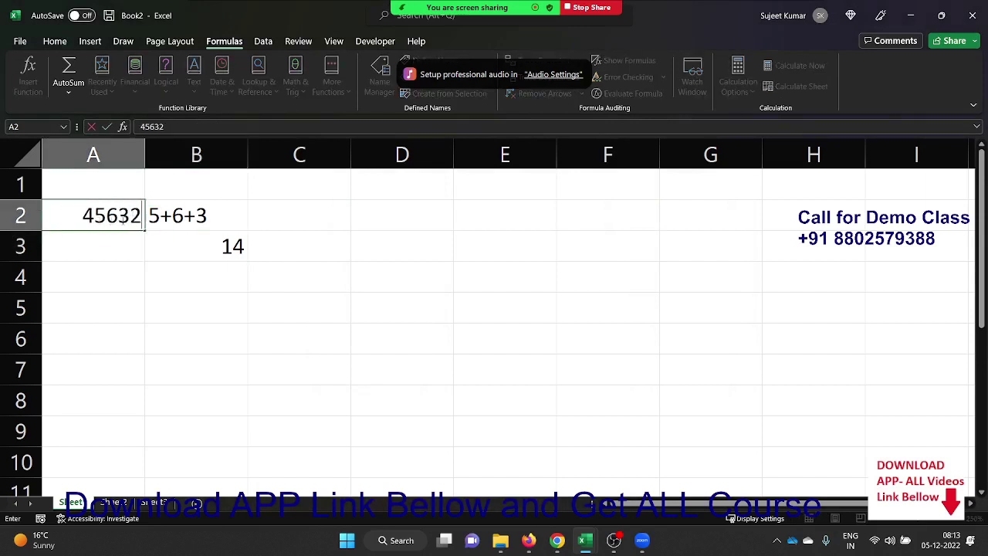
key(Return)
key(Up)
key(Right)
key(Down)
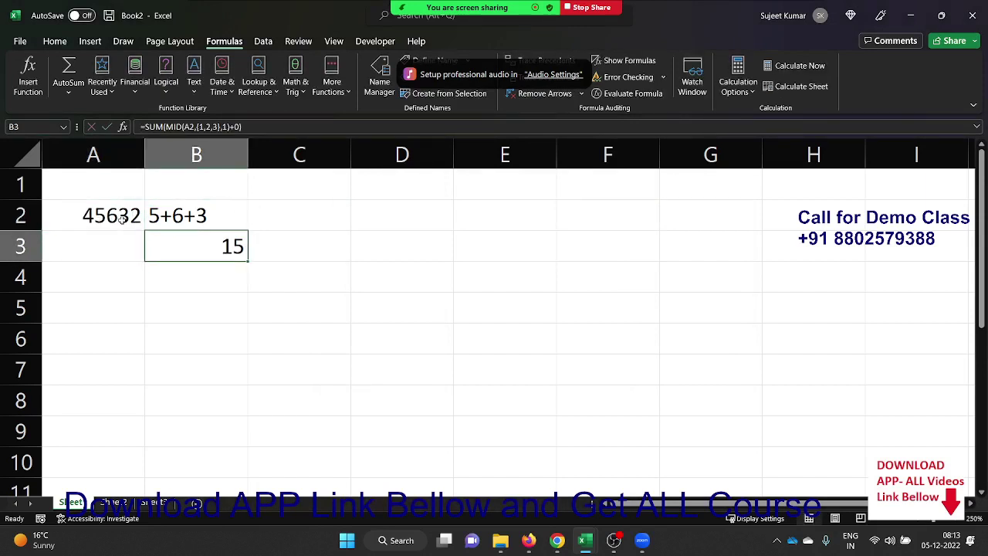
key(Up)
key(Delete)
Step: Rewrite B3 as =SUM(MID(A2,SEQUENCE(LEN(A2),1,1,1),1)+0), replacing the array constant
key(Down)
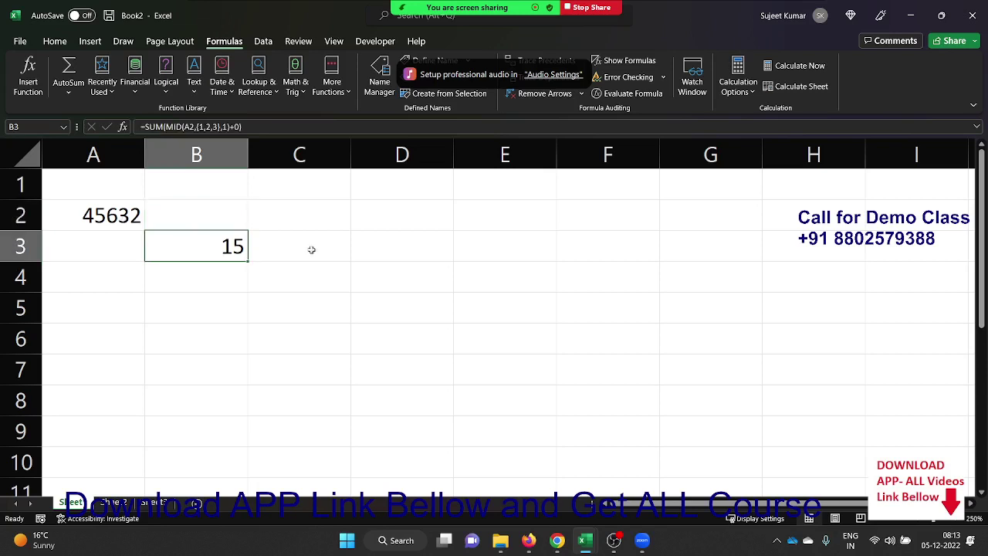
double_click(231, 248)
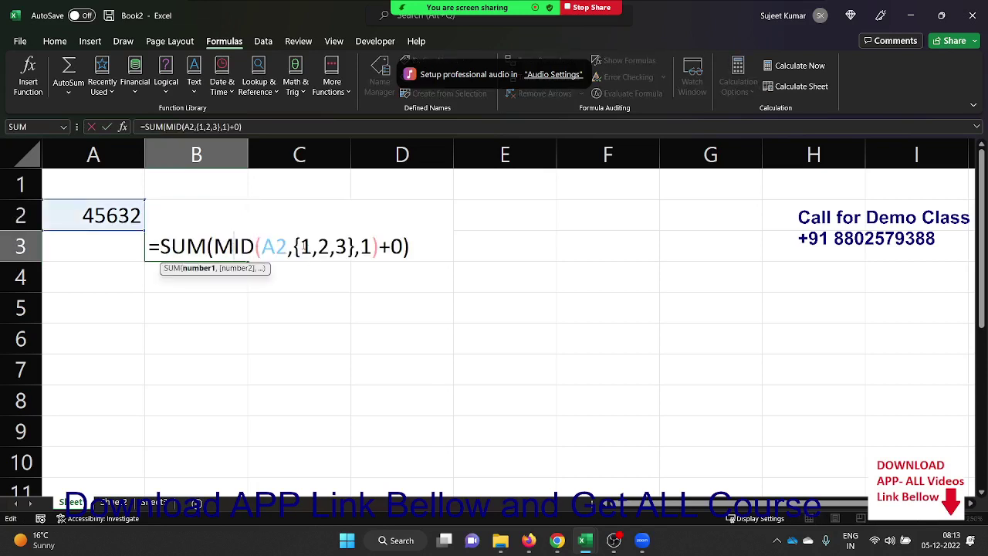
click(292, 247)
key(Delete)
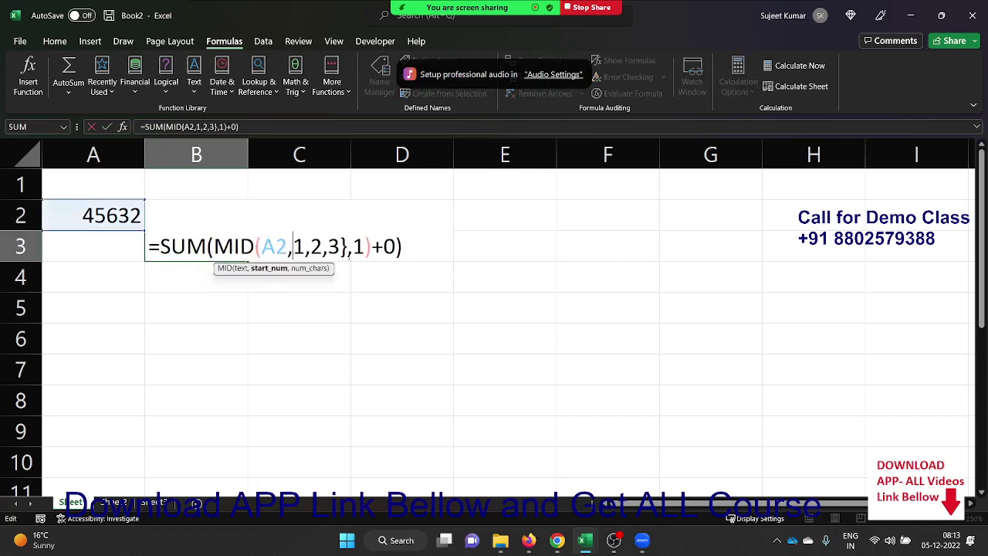
key(Delete)
key(Delete)
key(Delete)
key(Delete)
key(Delete)
key(Delete)
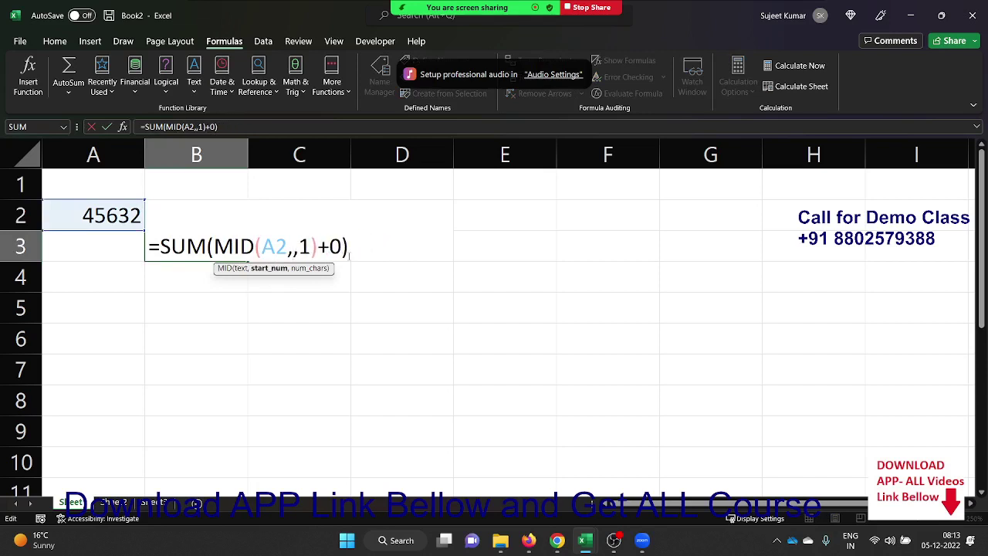
text(se)
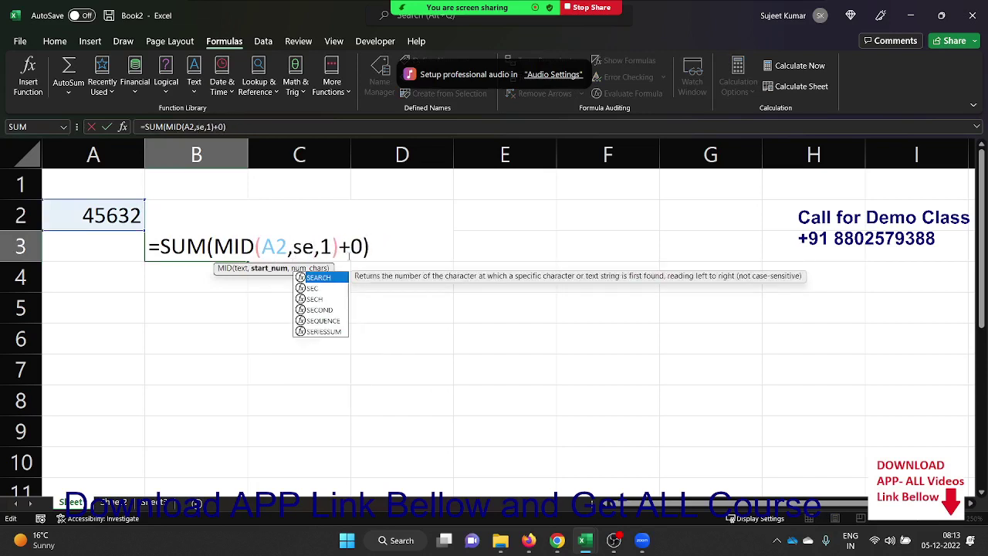
key(Down)
key(Down)
key(Down)
key(Down)
key(Tab)
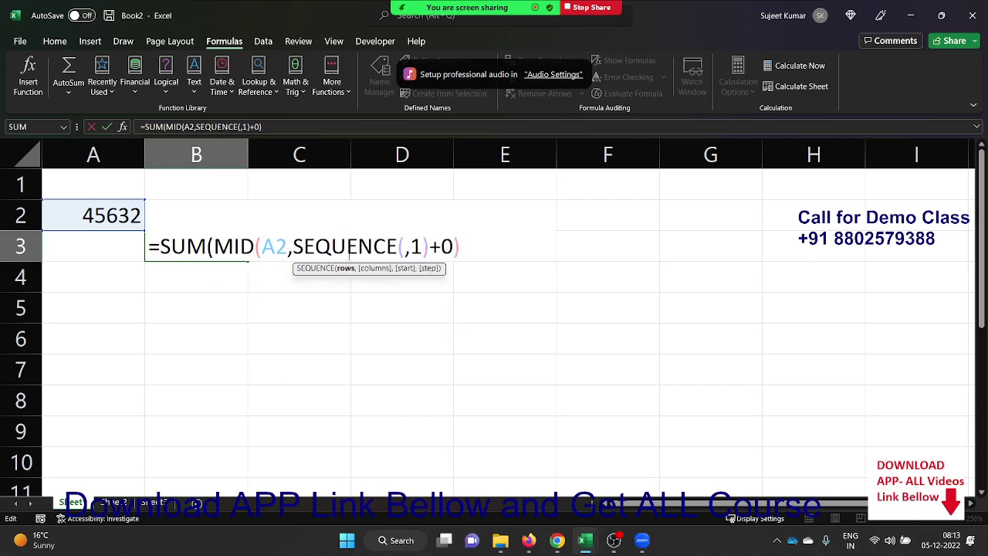
text(le)
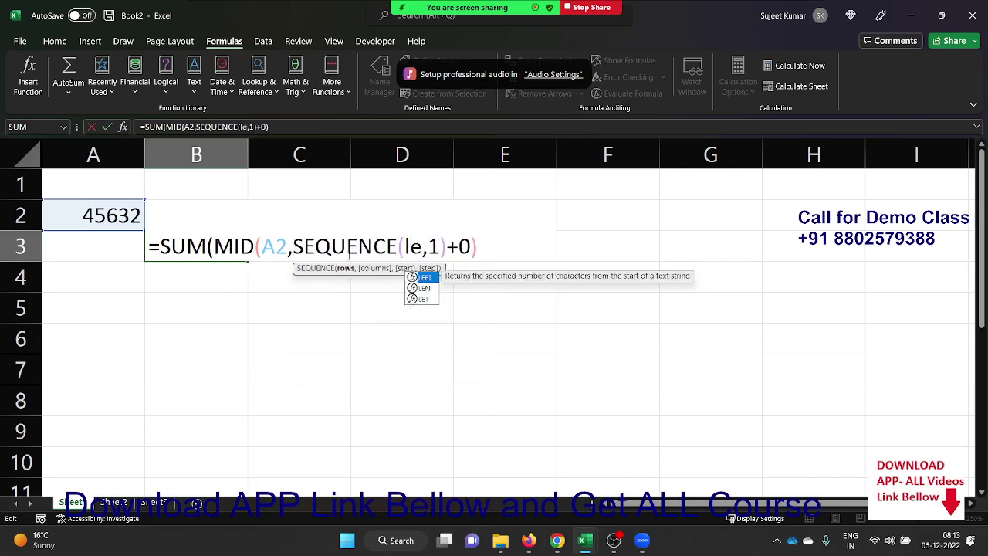
text(n)
key(Tab)
click(95, 216)
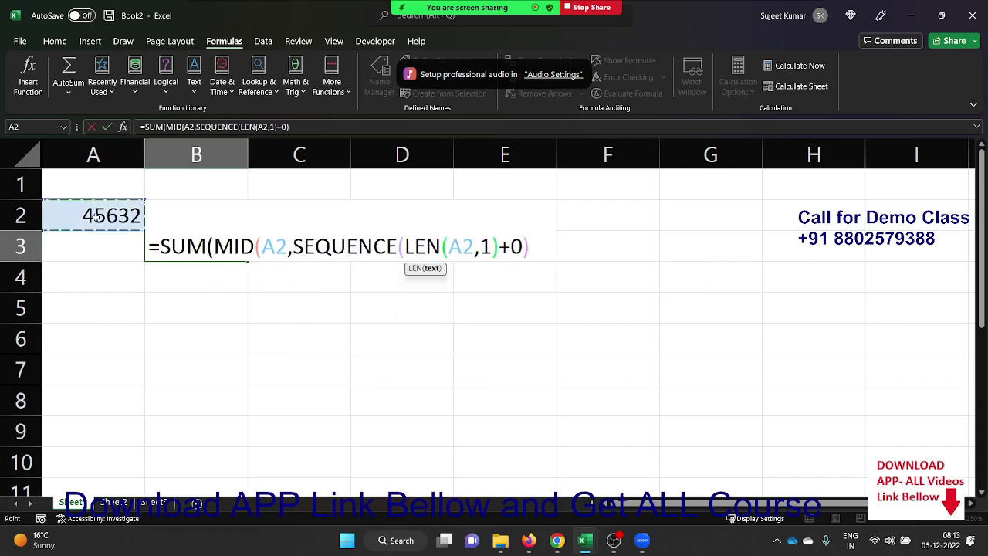
text(),)
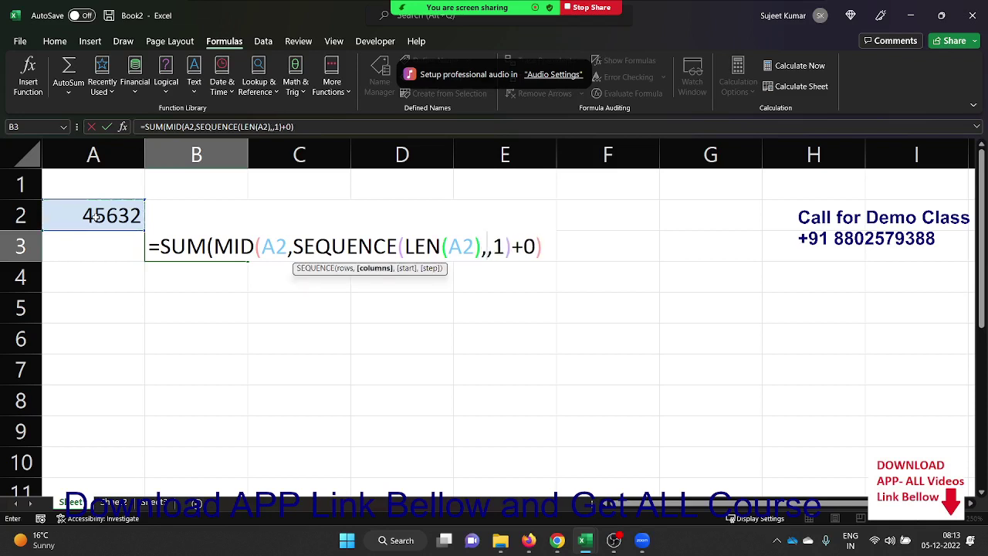
text(1,1,)
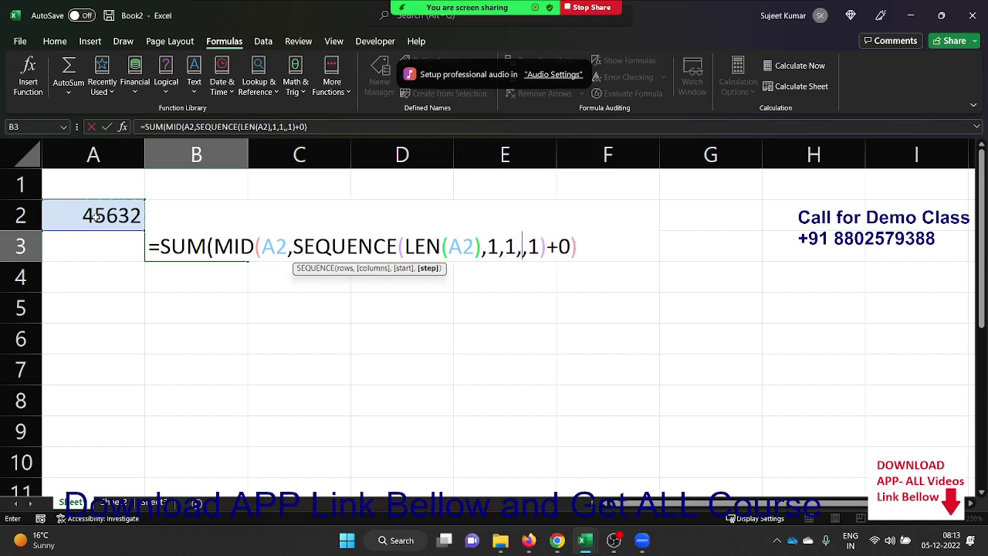
text(1))
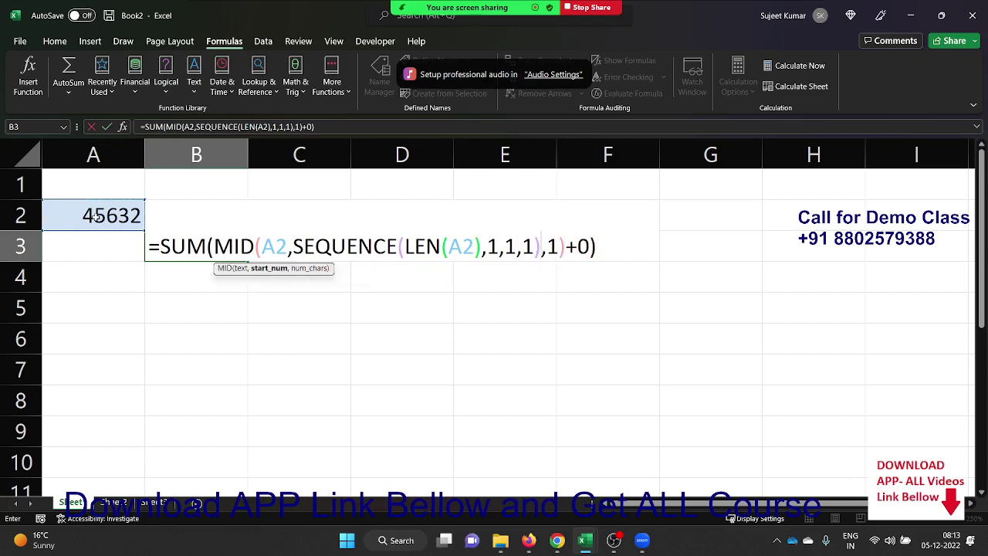
key(Return)
key(Up)
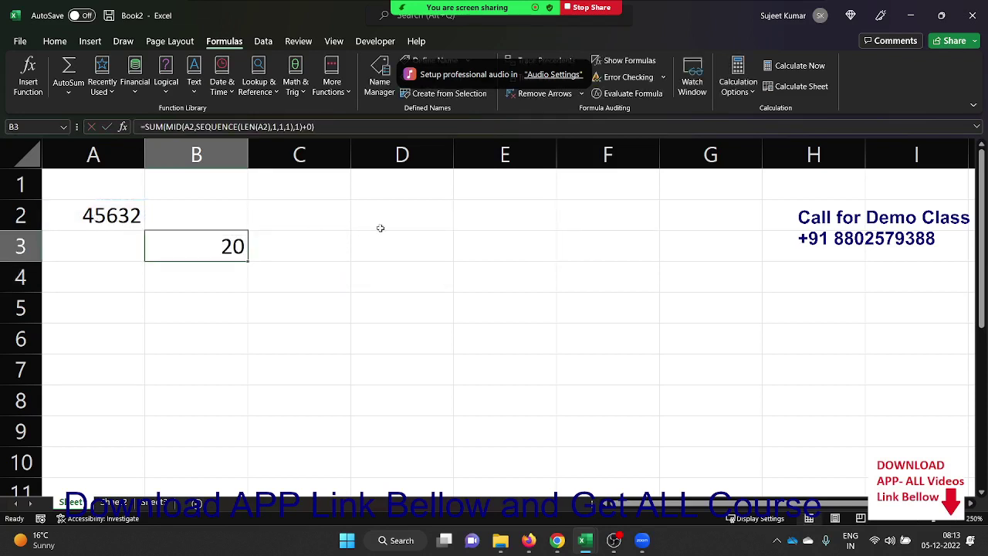
Step: Evaluate B3 step by step: LEN gives 5, SEQUENCE gives 1–5, digits sum to 20
click(596, 93)
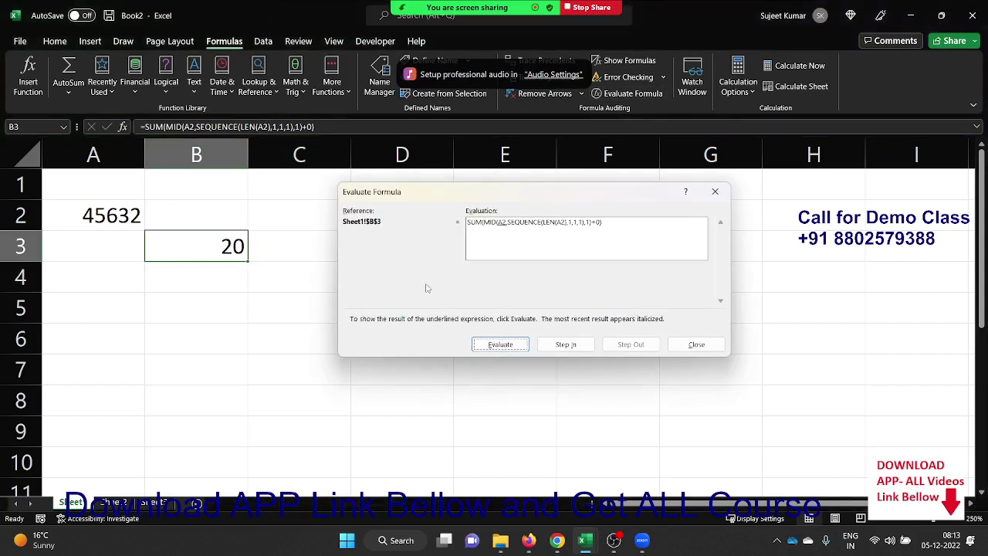
click(509, 351)
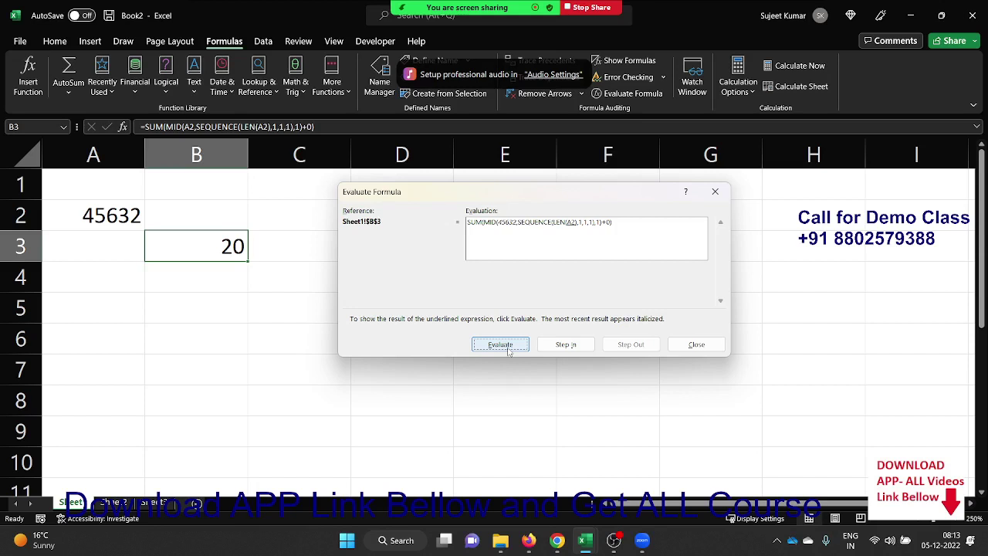
click(509, 351)
click(509, 351)
click(509, 352)
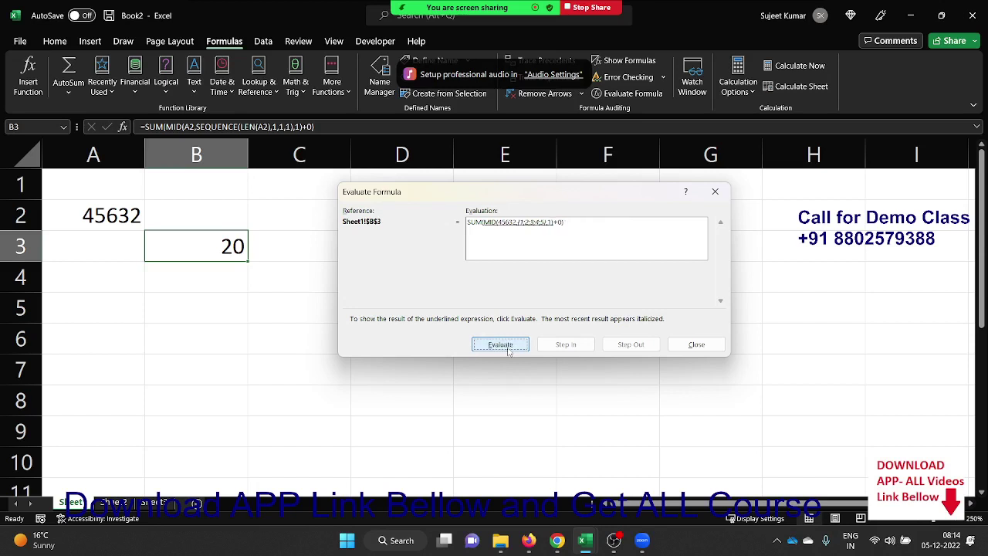
click(509, 351)
click(509, 352)
click(509, 351)
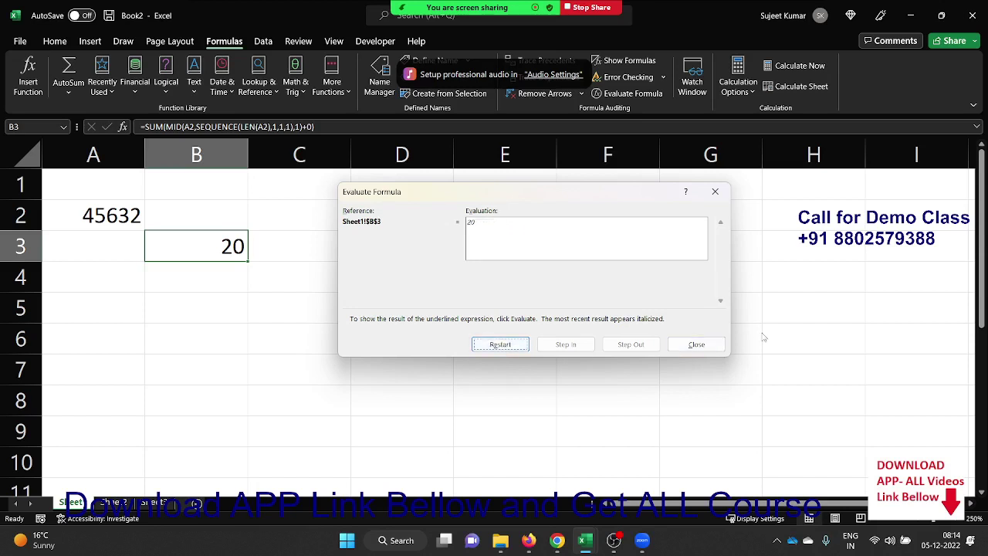
click(698, 345)
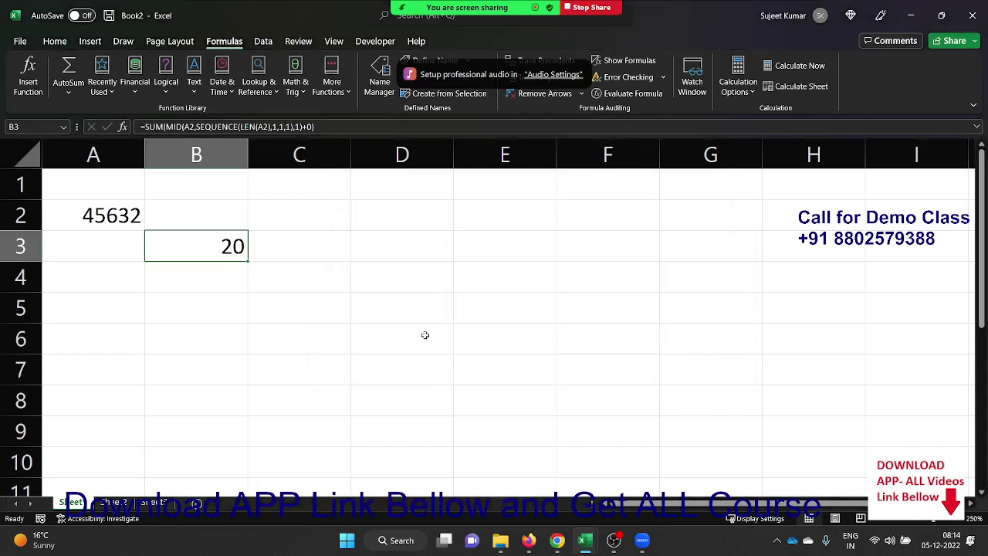
click(417, 204)
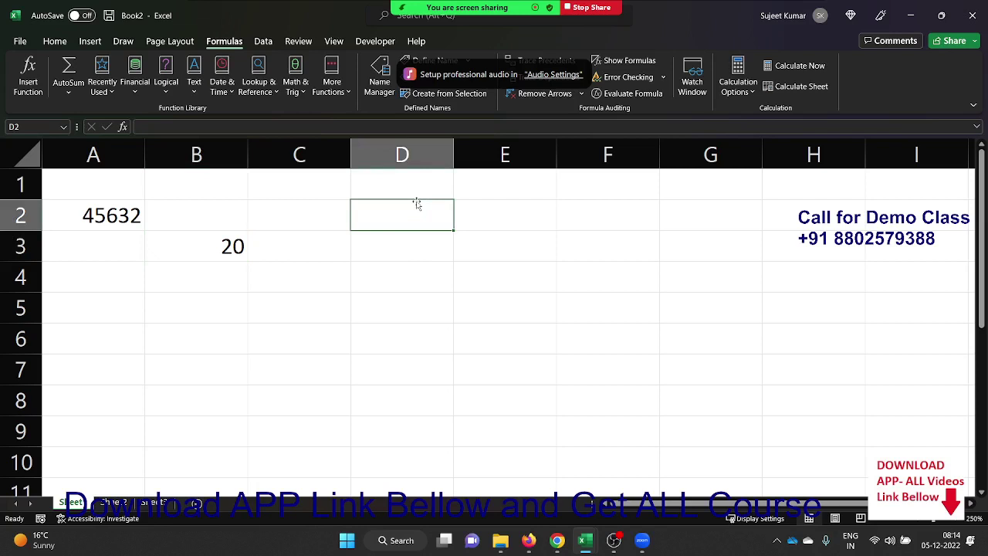
Step: Enter the labels P, R and T in D2:D4
text(P)
key(Return)
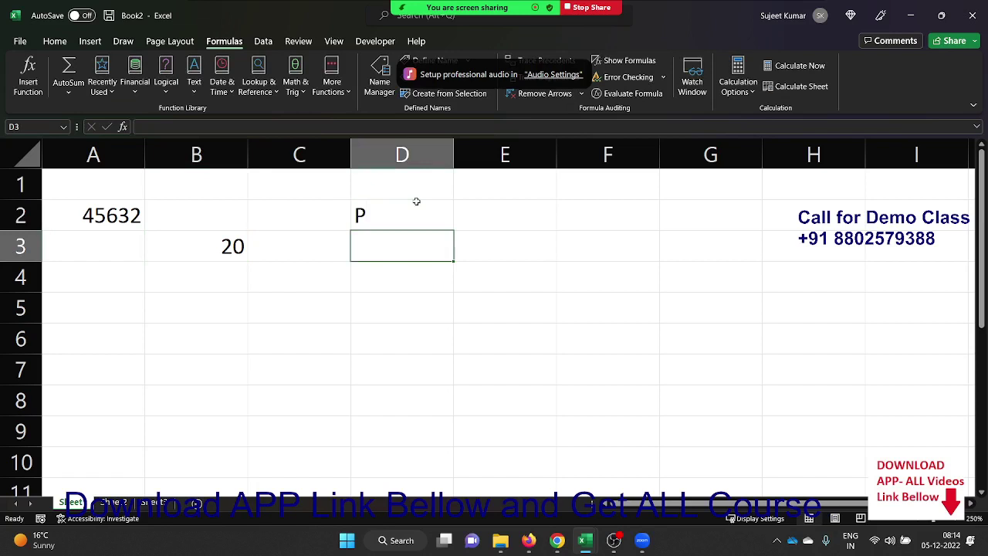
text(R)
key(Return)
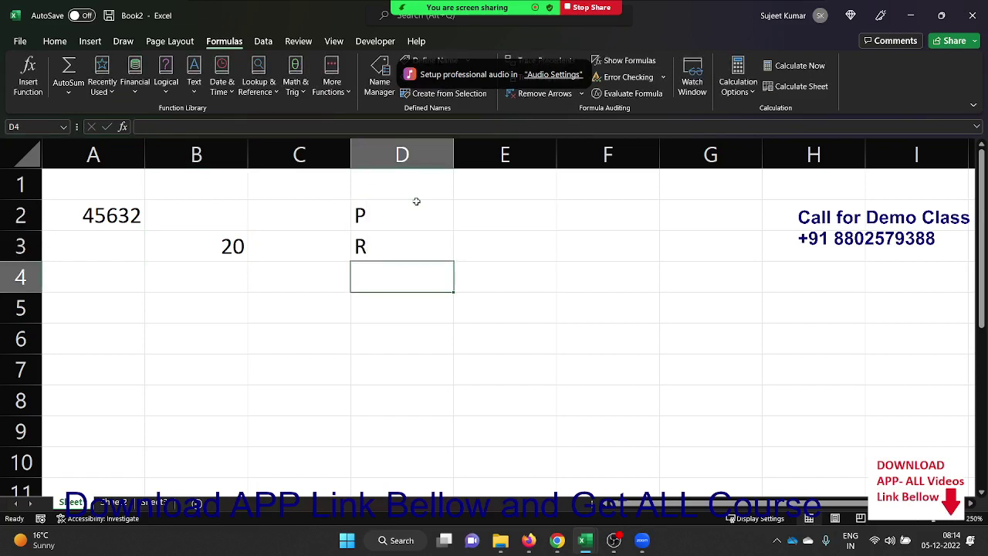
text(T)
key(Up)
key(Up)
Step: Enter the loan values 50000, 10% and 3 in E2:E4
key(Right)
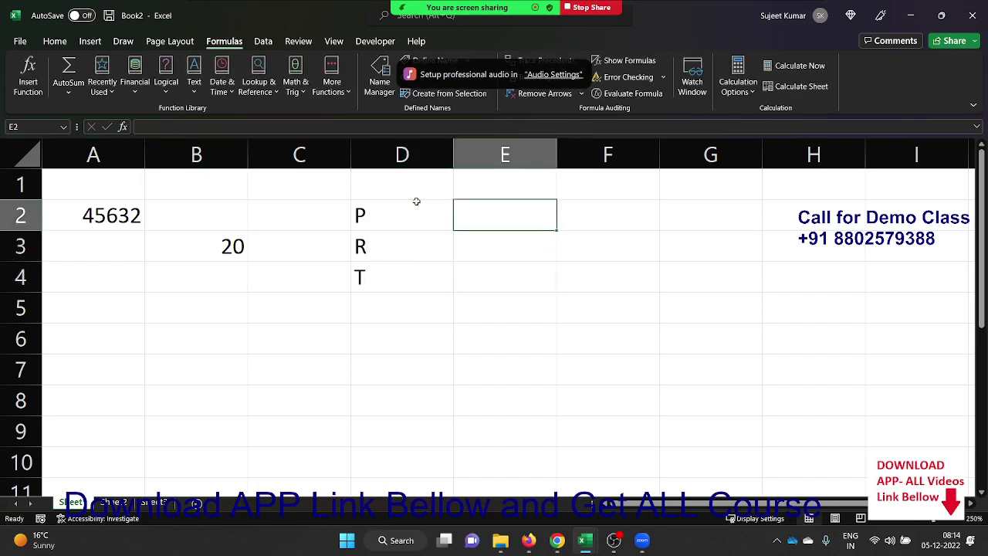
text(50000)
key(Return)
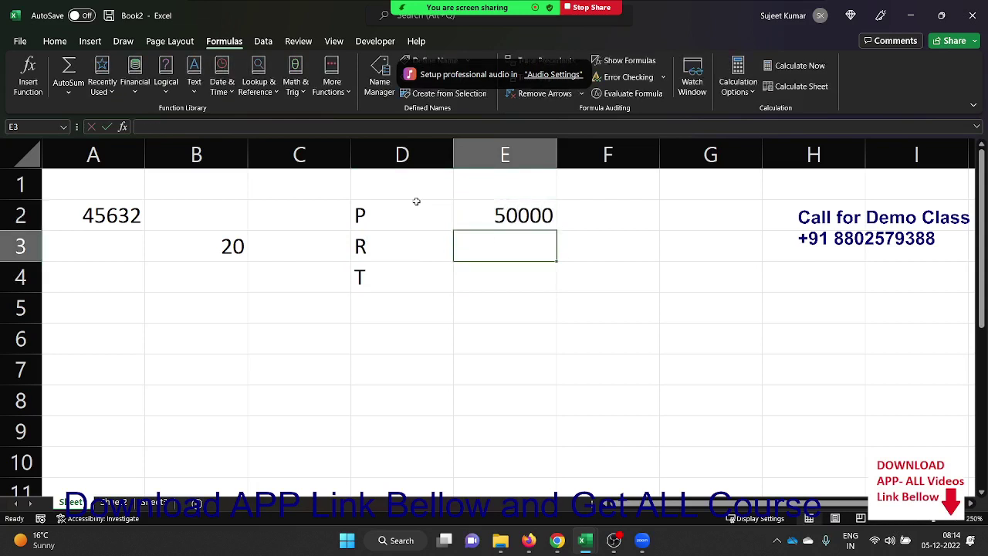
text(10%)
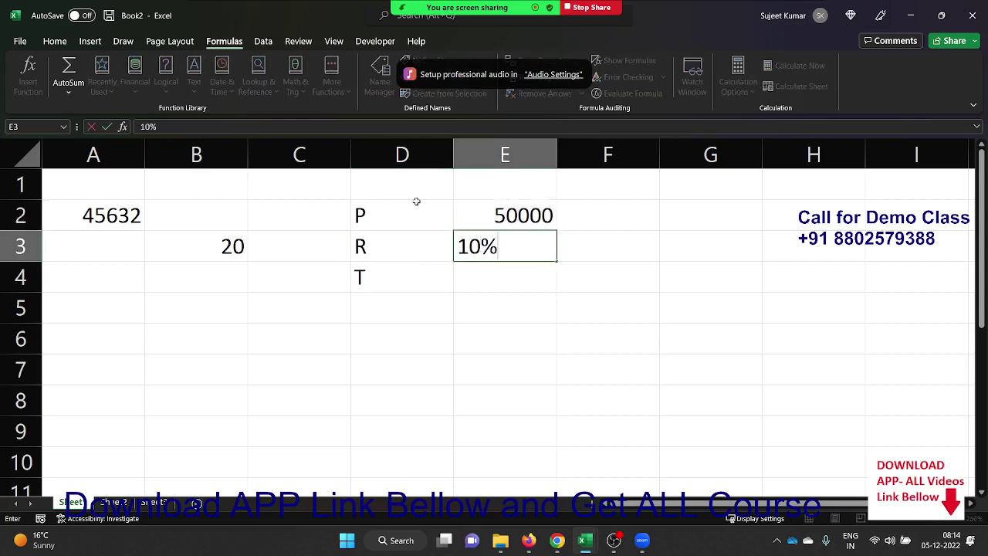
key(Return)
text(1)
key(BackSpace)
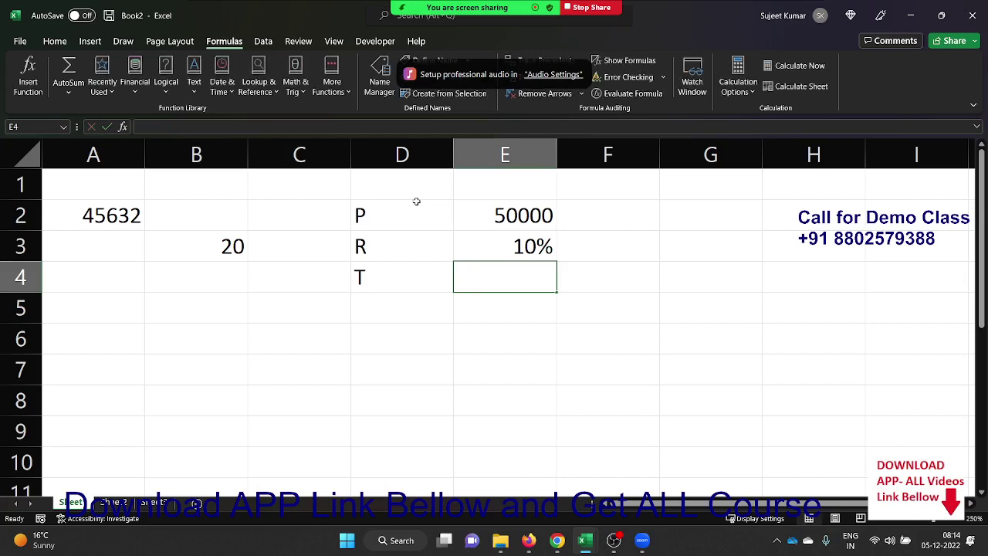
text(3)
key(Right)
key(Right)
key(Right)
Step: Start a new formula in cell G5
key(Down)
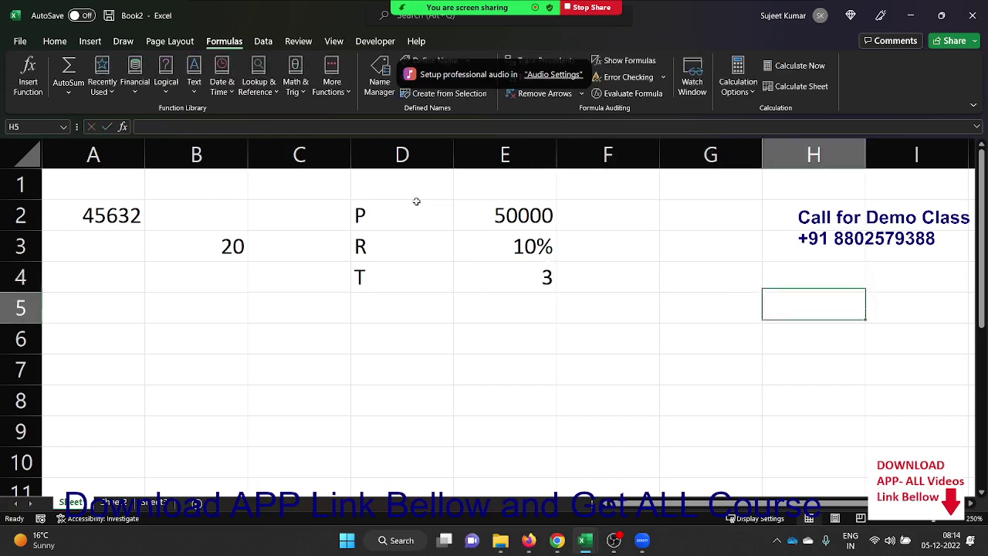
key(Down)
key(Down)
key(Left)
key(Up)
key(Up)
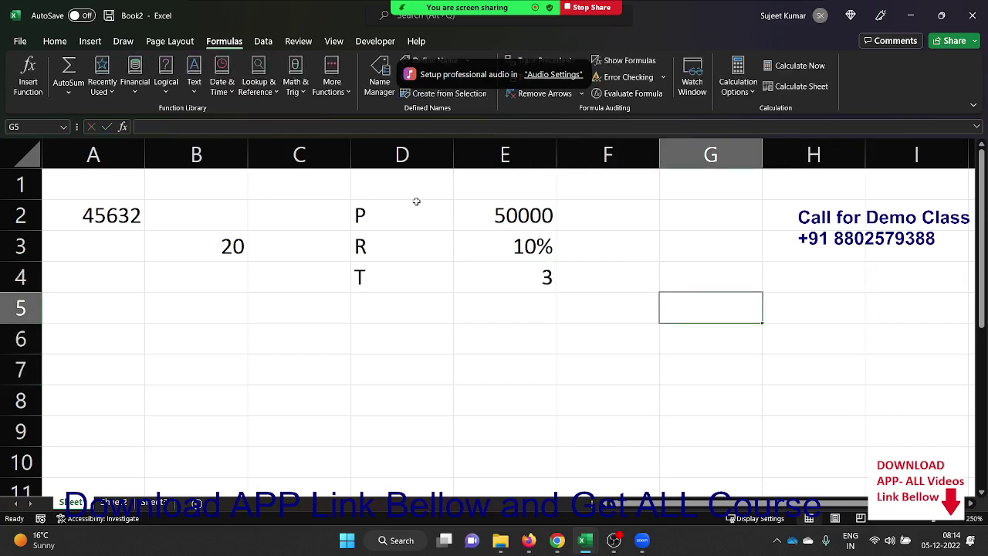
text(=)
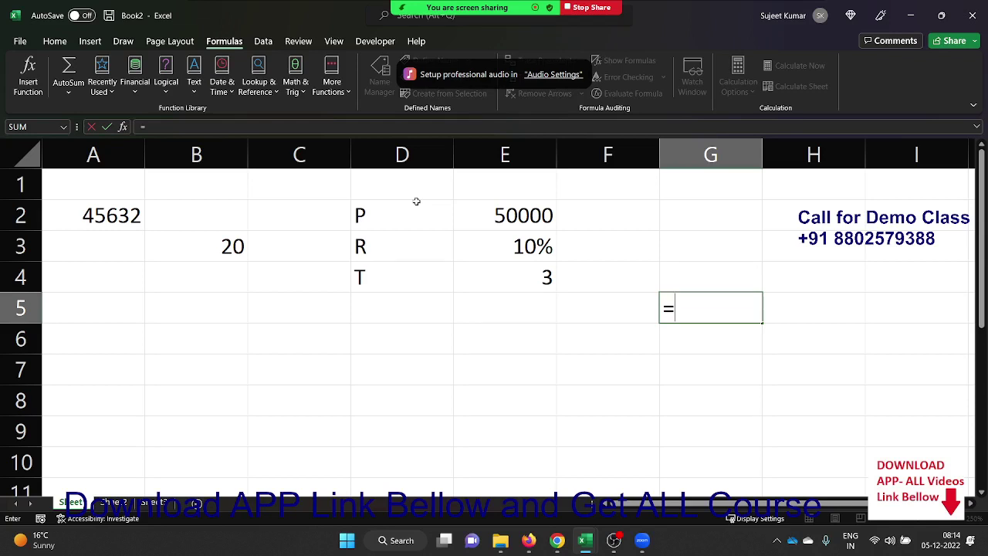
Step: Enter =PMT(E3/12,E4*12,E2) in G5 for a monthly payment of ₹ -1,613.36
text(pm)
key(Tab)
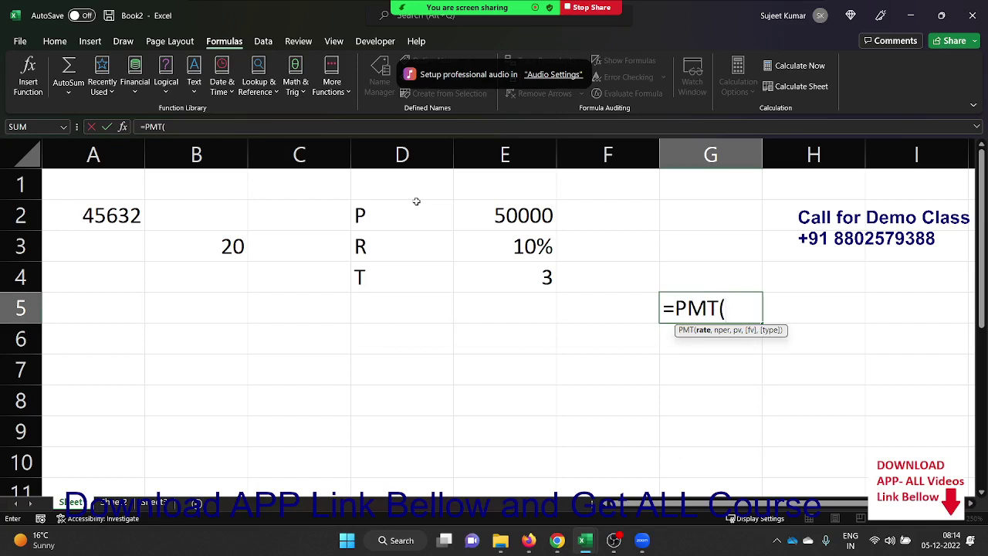
key(Left)
key(Left)
key(Up)
key(Up)
key(Up)
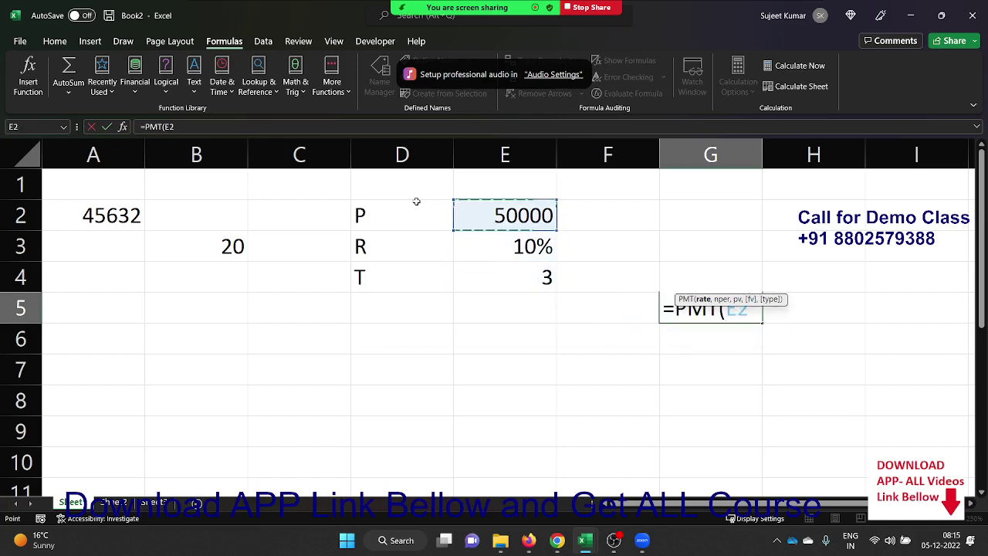
key(Down)
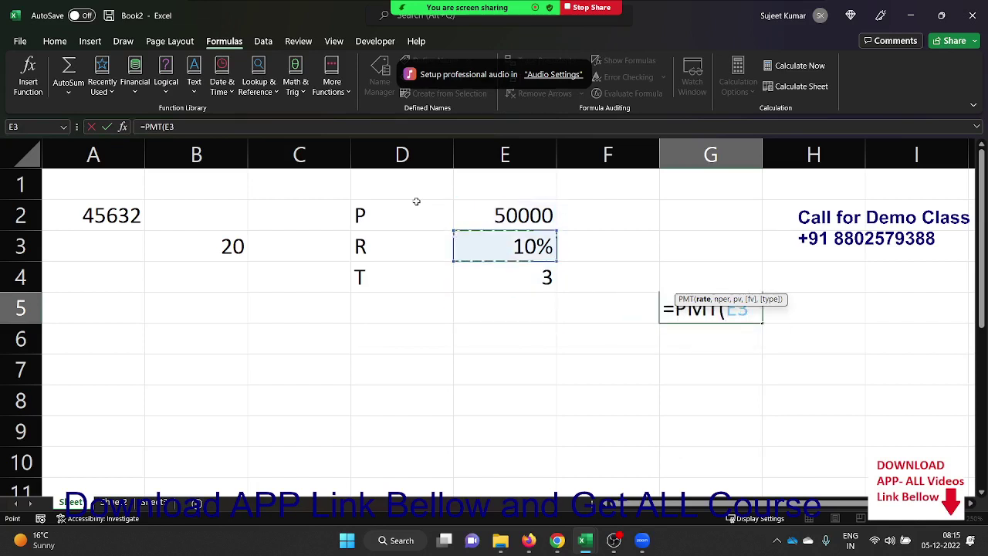
text(/12)
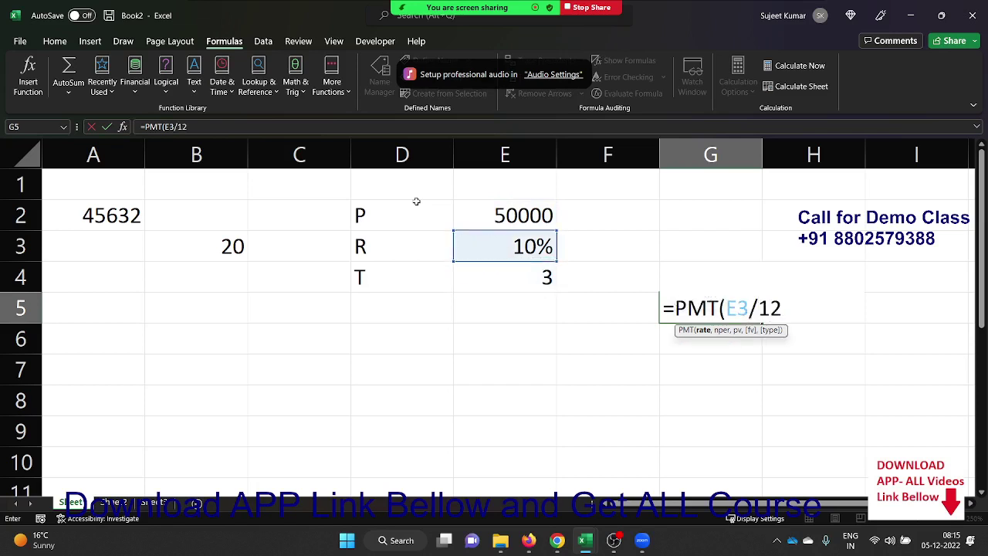
text(,)
key(Up)
key(Up)
key(Left)
key(Down)
key(Left)
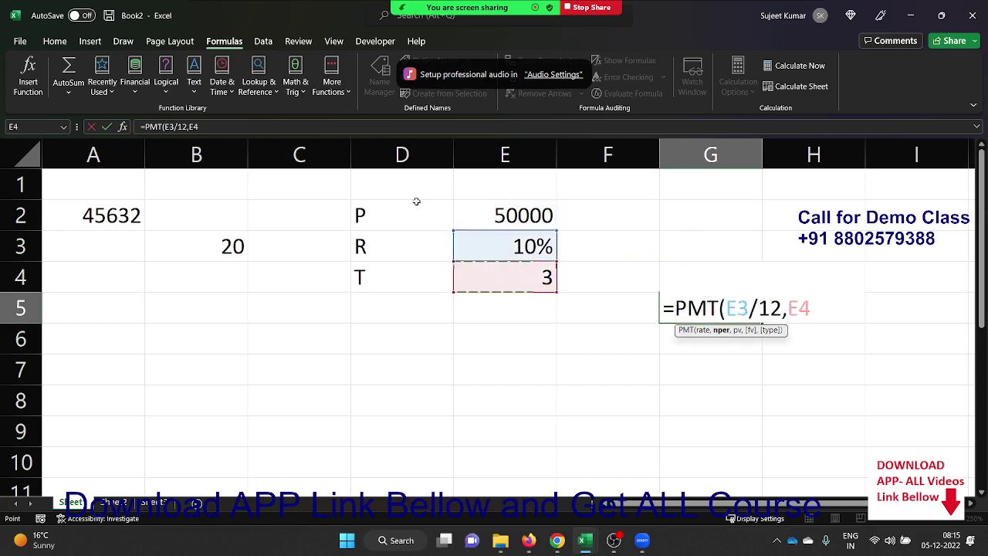
text(*12)
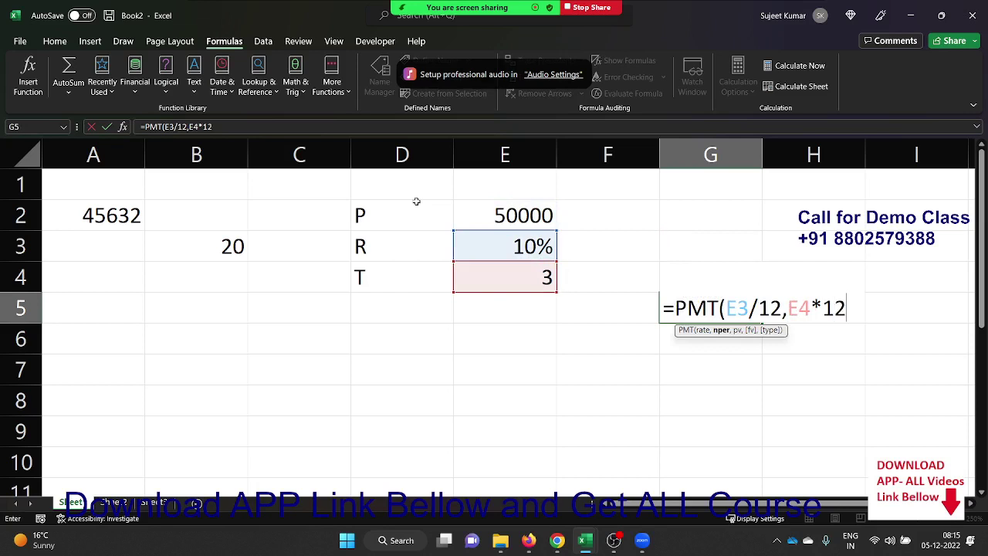
text(,)
key(Up)
key(Up)
key(Up)
key(Left)
key(Left)
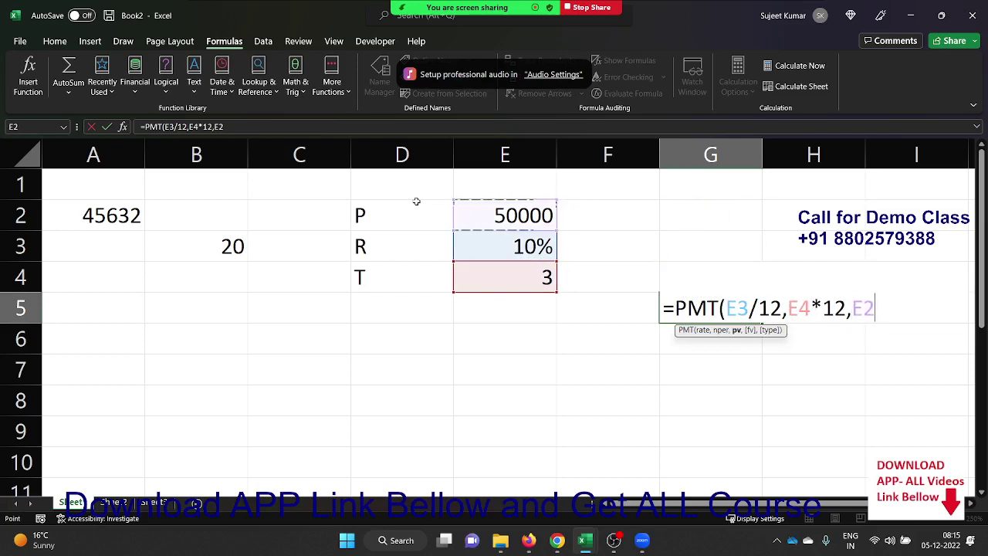
key(Return)
key(Up)
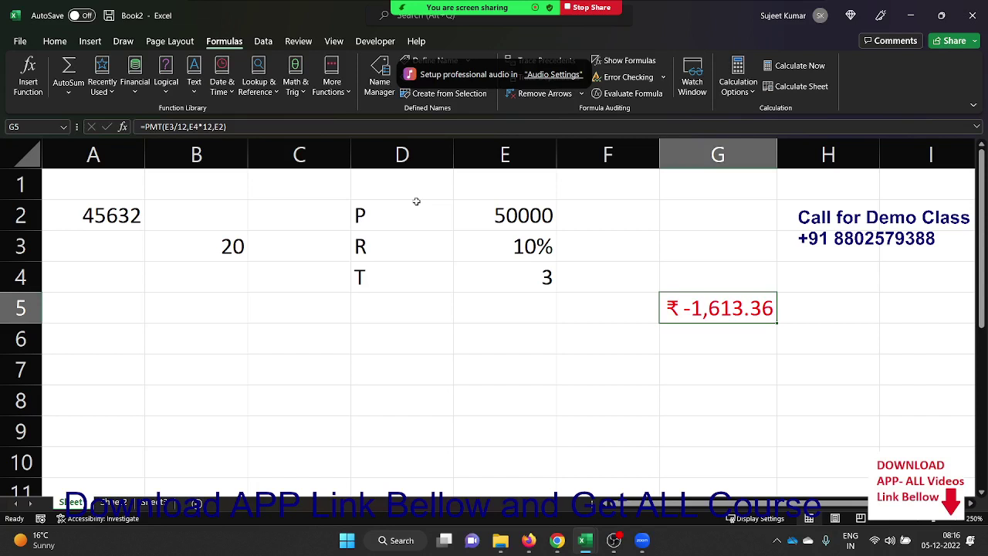
key(Right)
key(Right)
key(Right)
key(Right)
key(Right)
key(Left)
key(Left)
key(Left)
key(Left)
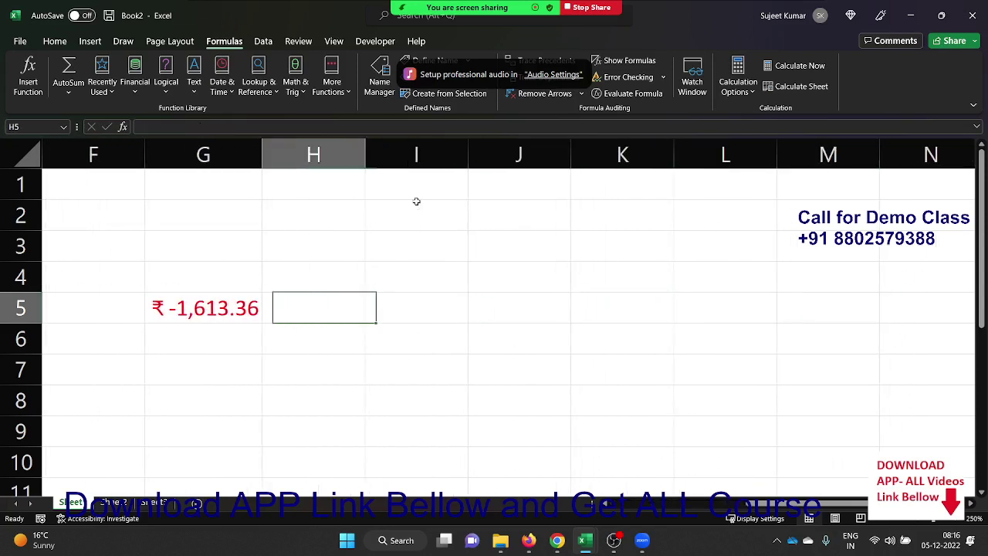
Step: Enter 20 in H2 as the number of monthly payments
key(Up)
key(Up)
key(Up)
key(Up)
key(Right)
key(Down)
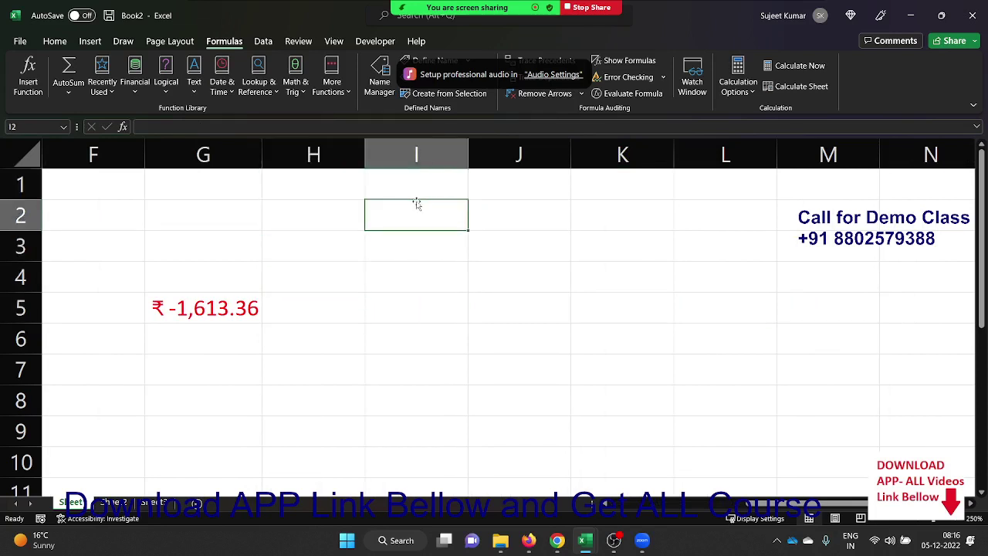
key(Left)
key(Left)
key(Left)
key(Left)
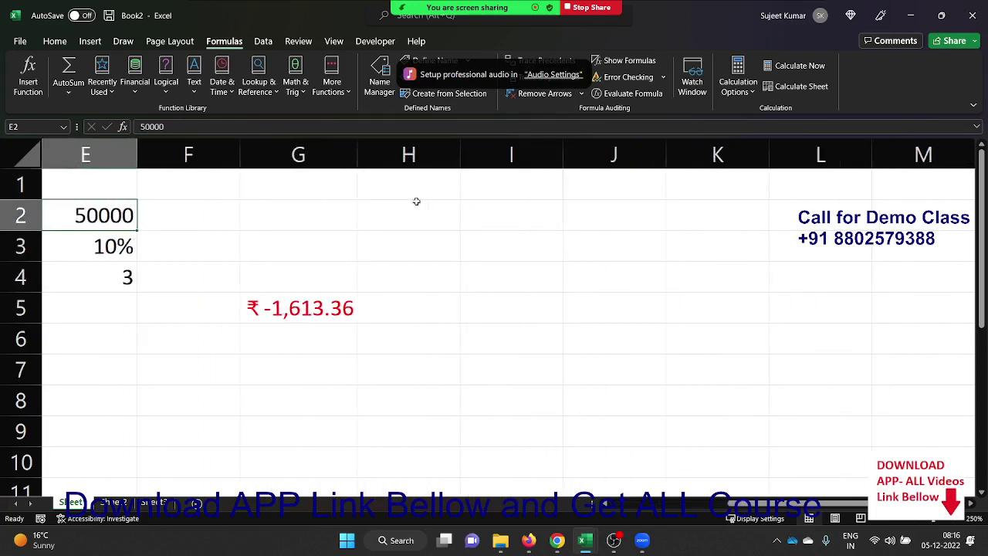
key(Left)
key(Right)
key(Right)
key(Left)
key(Left)
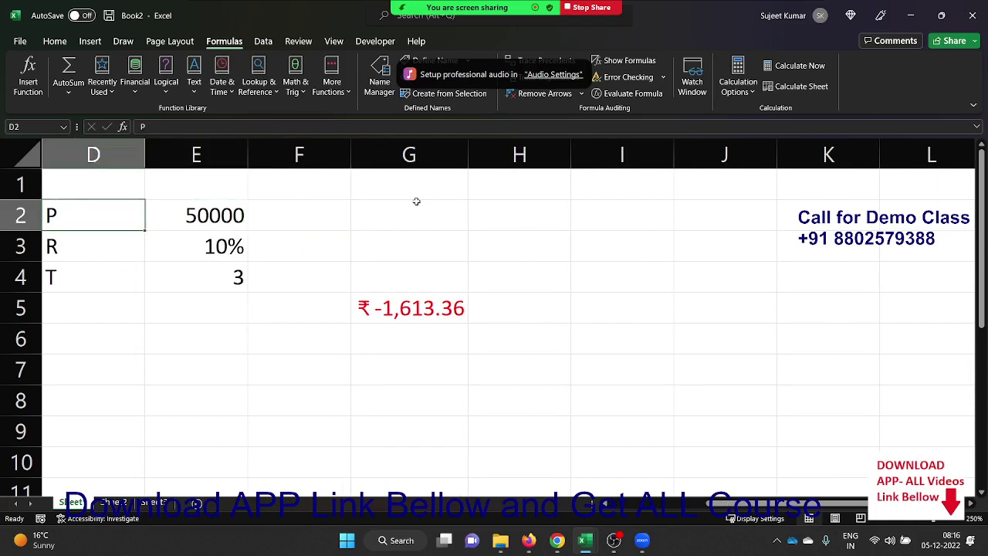
key(Left)
key(Down)
key(Right)
key(Right)
key(Right)
key(Right)
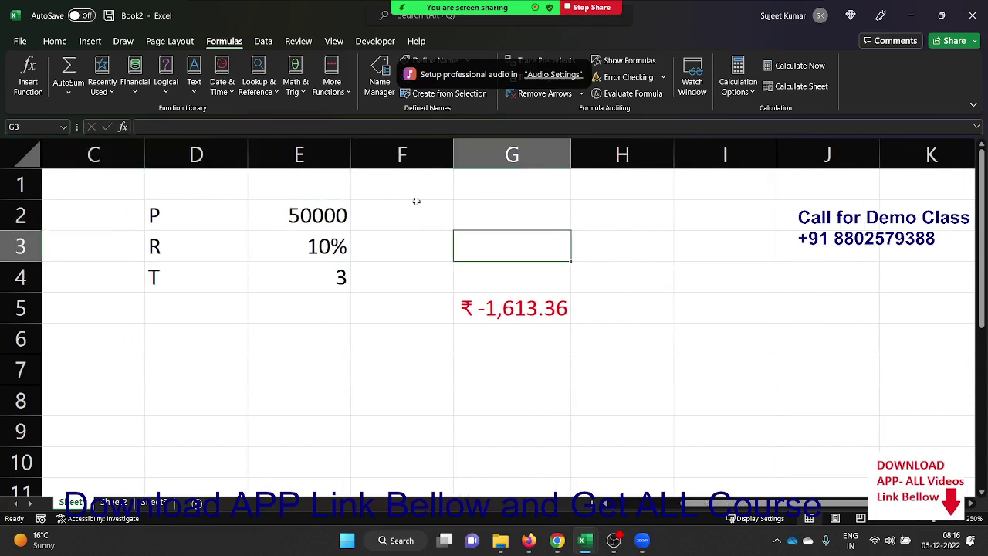
key(Right)
key(Up)
text(20)
key(Right)
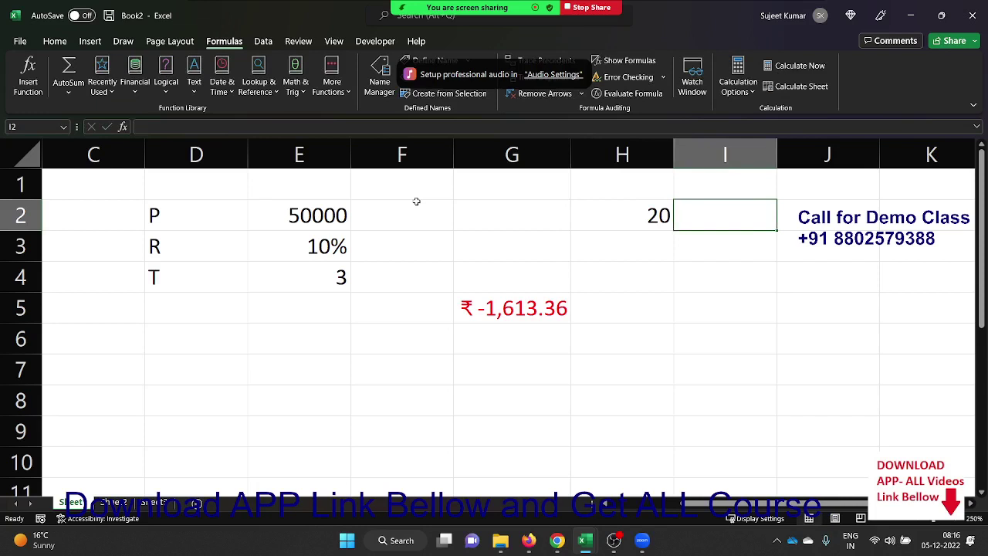
Step: Enter =G5*H2 in I2 to total 20 payments, giving ₹ -32,267.19
key(Down)
key(Down)
key(Down)
key(Left)
key(Up)
key(Up)
key(Right)
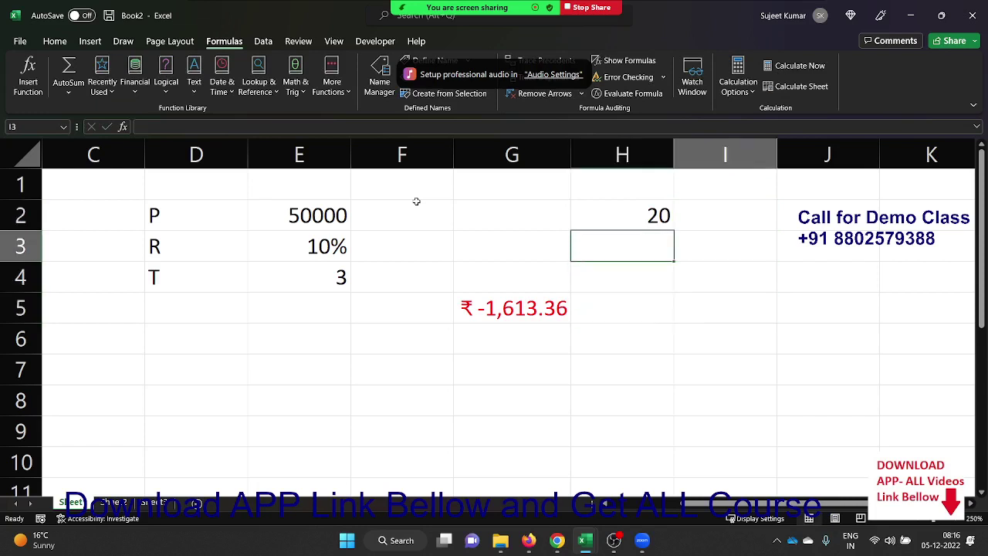
key(Down)
key(Left)
key(Down)
key(Up)
key(Up)
key(Up)
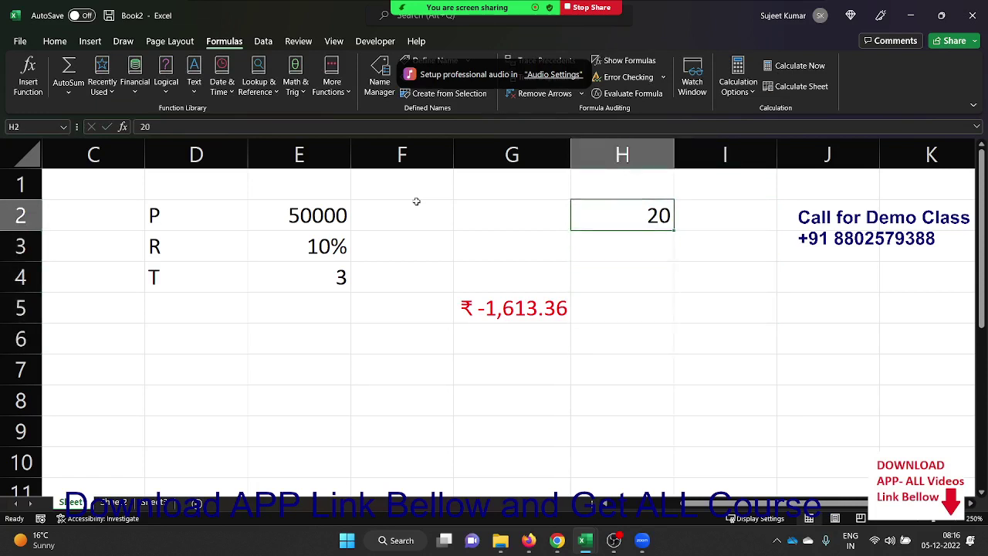
key(Up)
key(Right)
key(Down)
text(=)
key(Down)
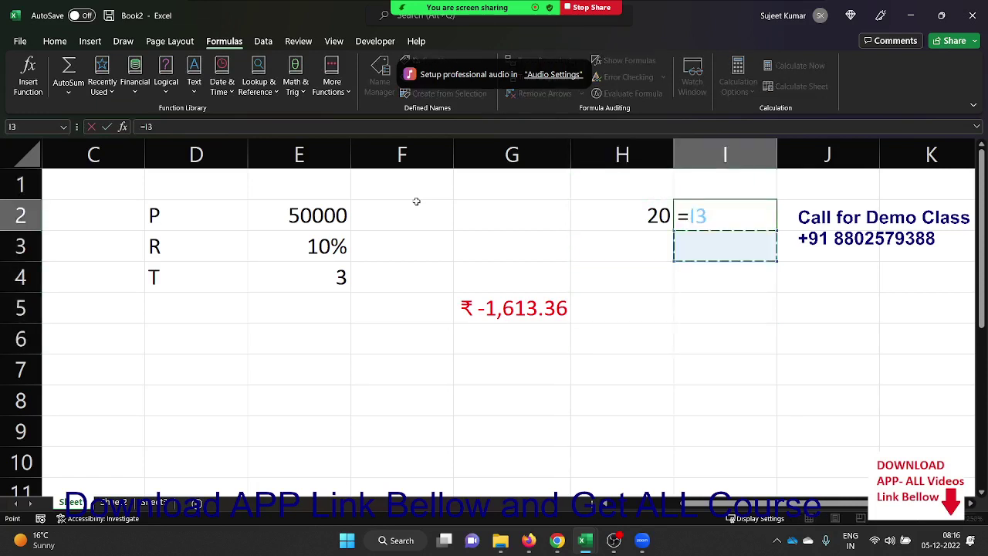
key(Down)
key(Left)
key(Left)
key(Down)
text(*)
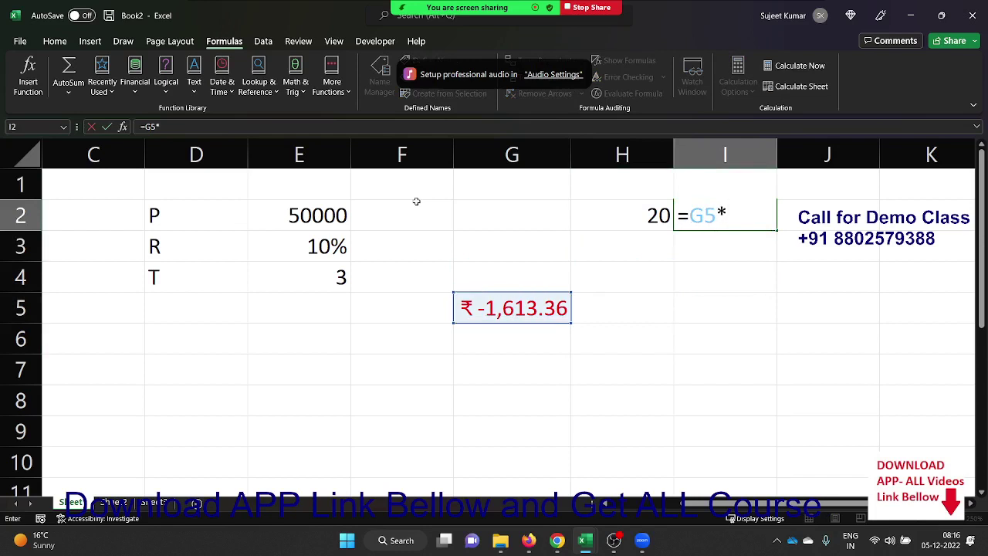
key(Left)
key(Return)
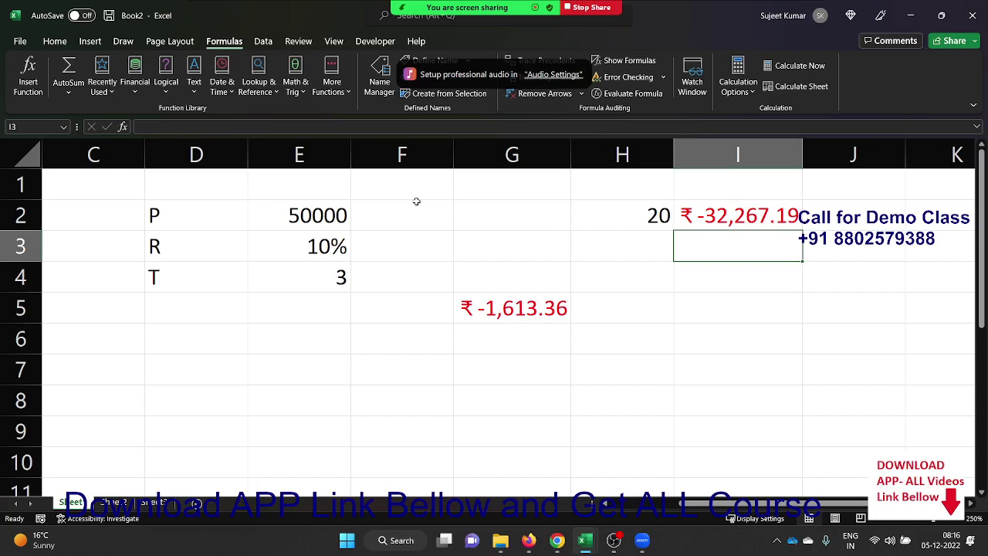
key(Left)
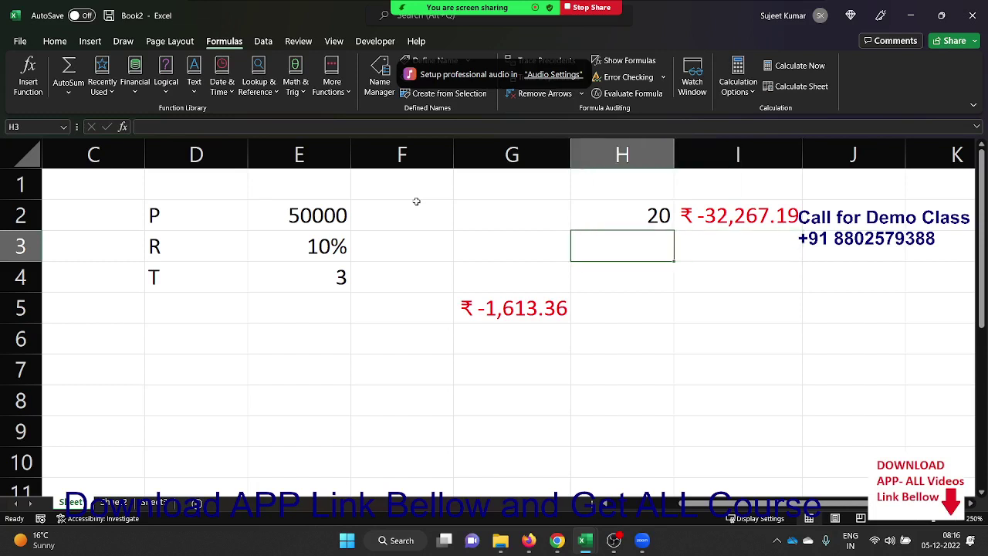
key(Down)
key(Up)
key(Right)
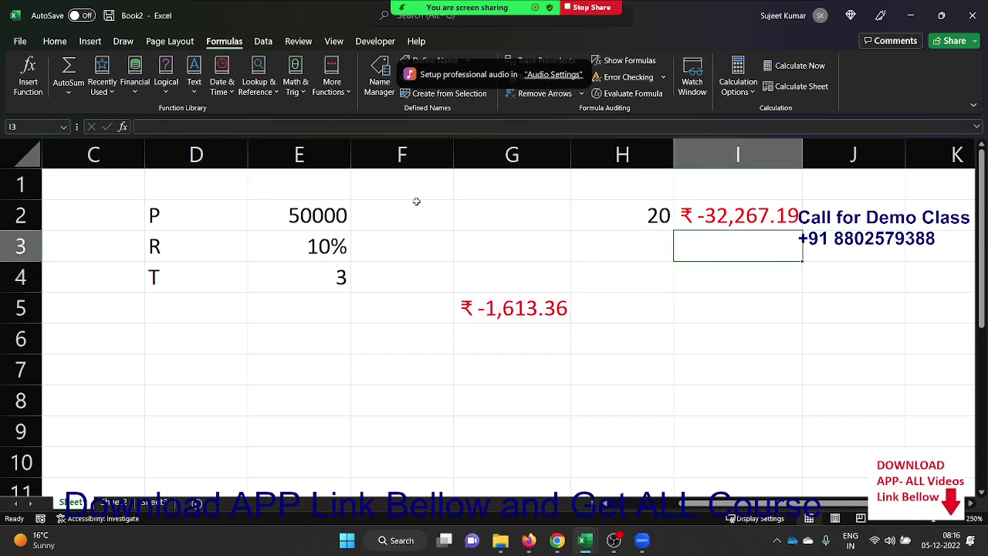
key(Down)
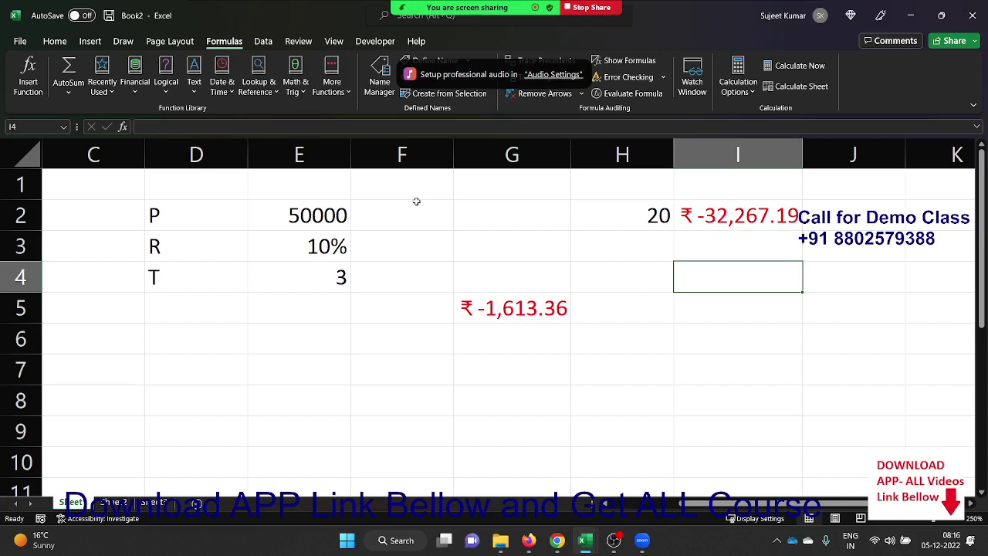
Step: Type the Month header in I4 and month 1 below it in I5
text(Mont)
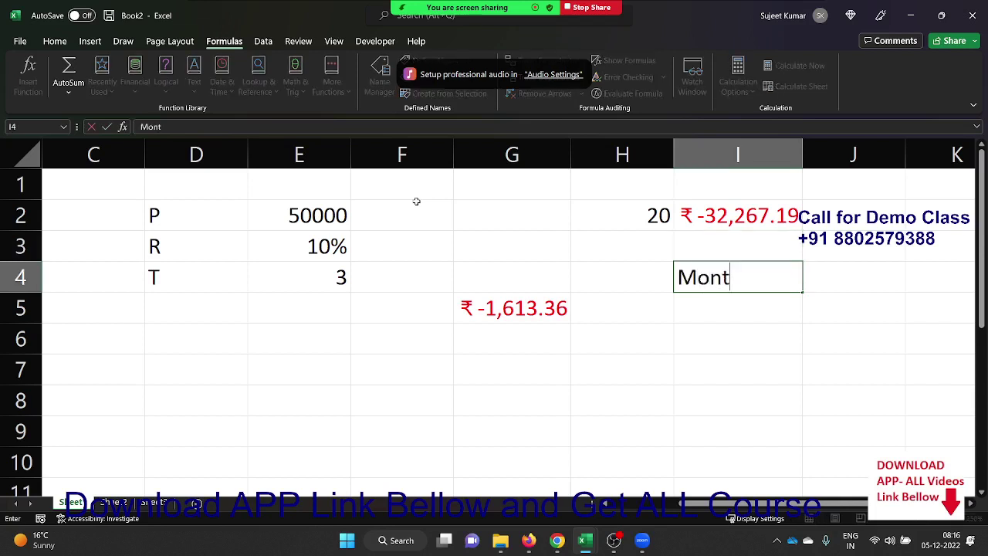
text(h)
key(Up)
key(Left)
key(Down)
key(Right)
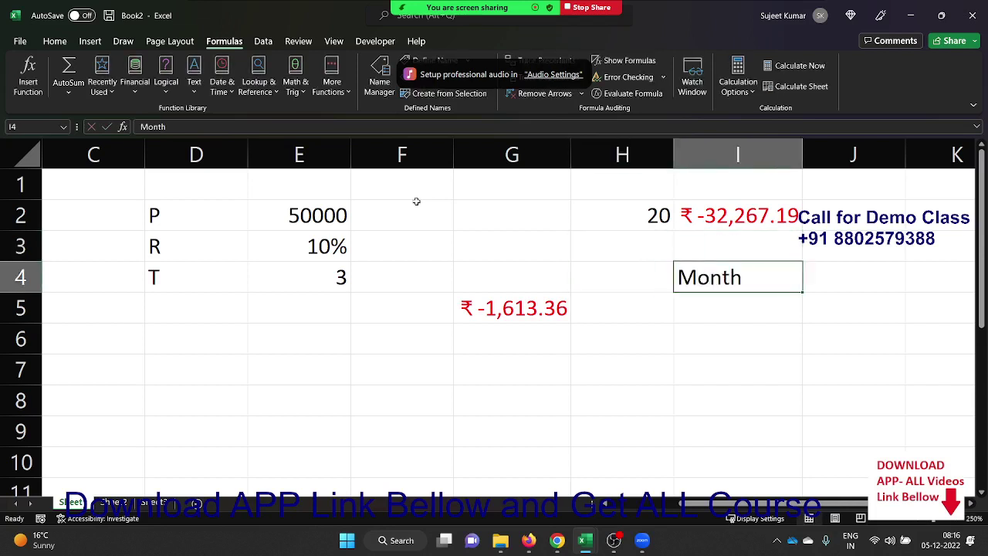
key(Down)
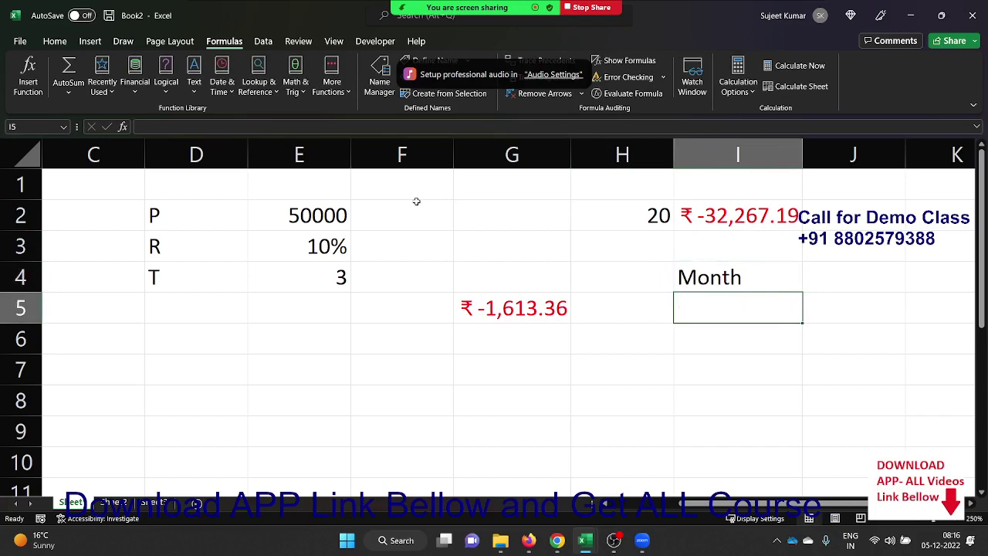
text(1)
key(Right)
key(Right)
Step: Add the headers P in J4 and R in K4
key(Up)
key(Left)
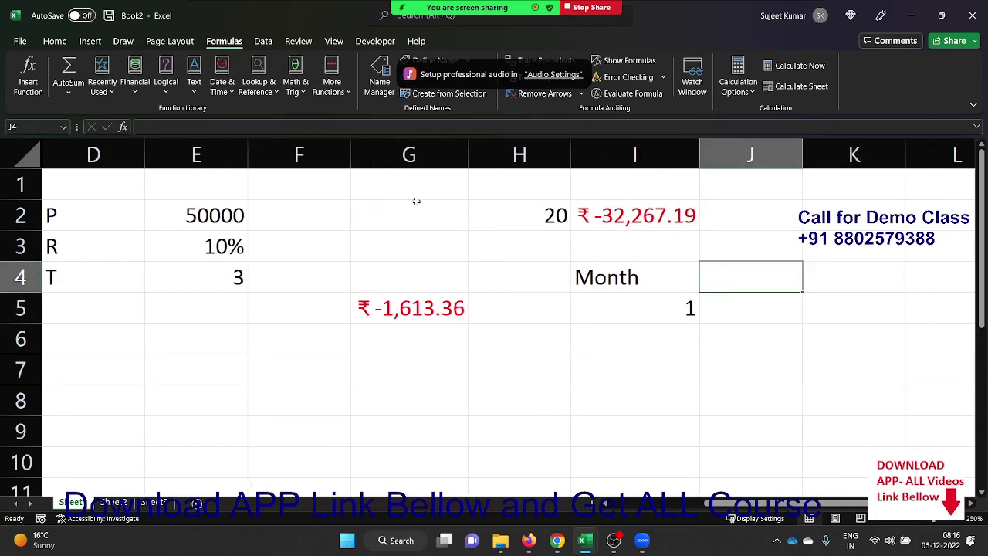
text(P)
key(Tab)
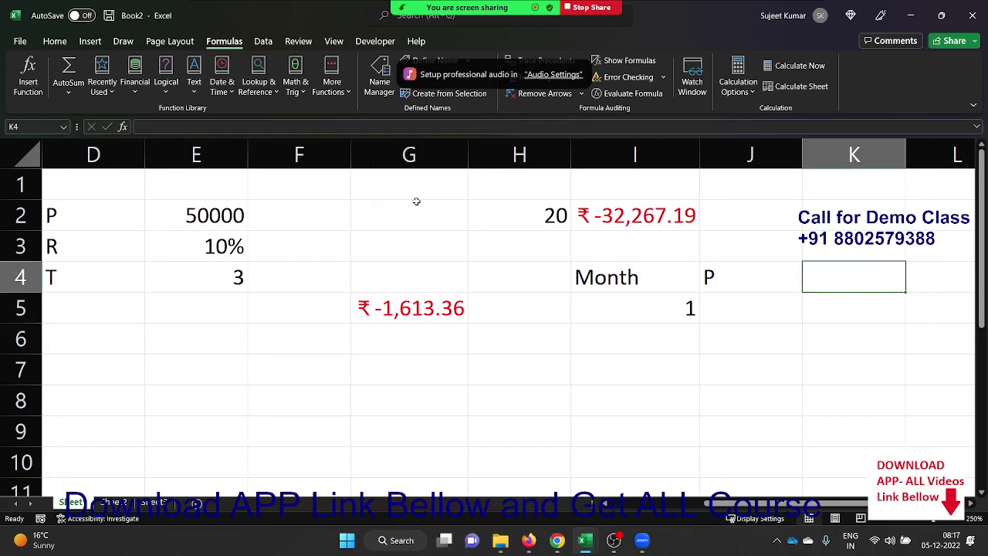
text(R)
key(Down)
key(Right)
key(Right)
key(Right)
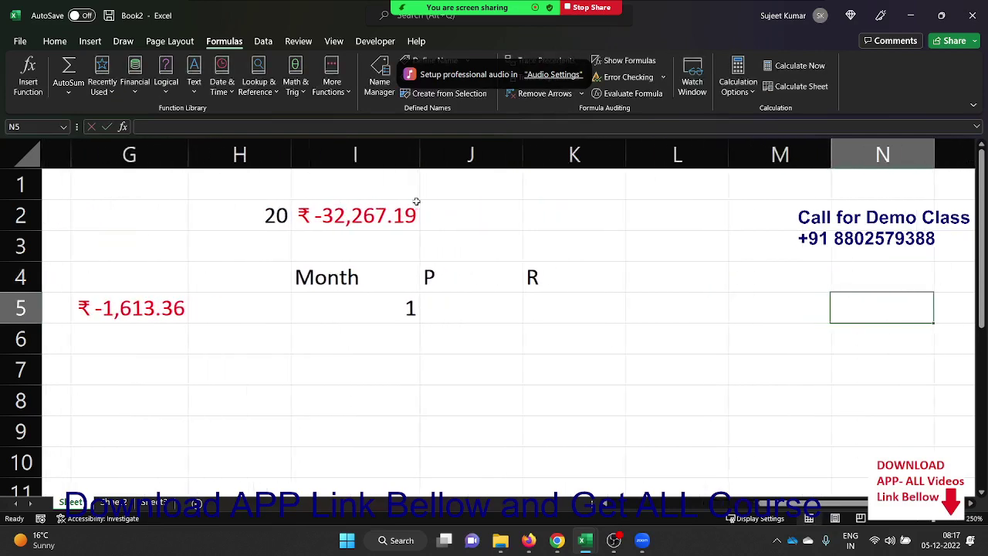
key(Left)
key(Left)
key(Left)
key(Left)
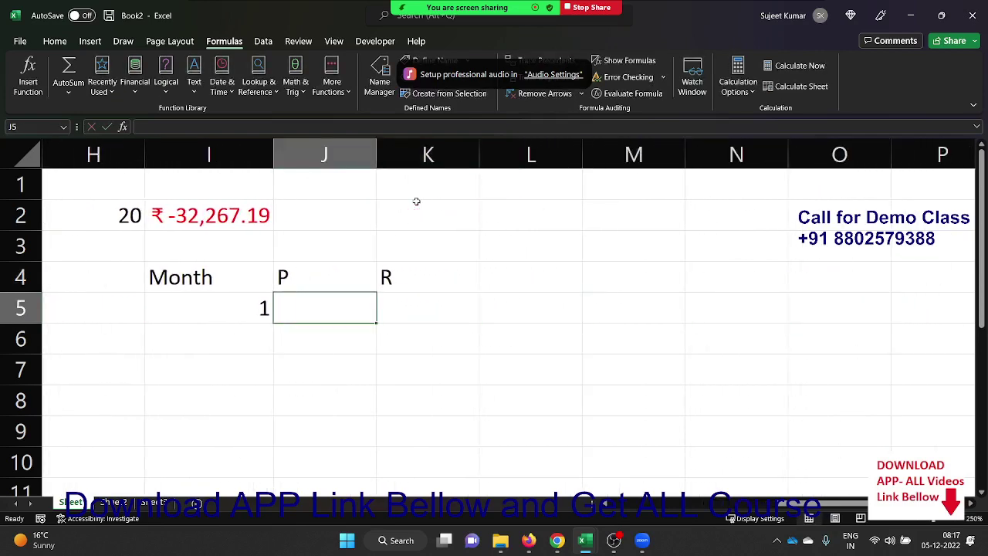
Step: Enter =PPMT(E3/12,I5,E4*12,E2) in J5, returning ₹ -1,196.69 for month 1
text(=pp)
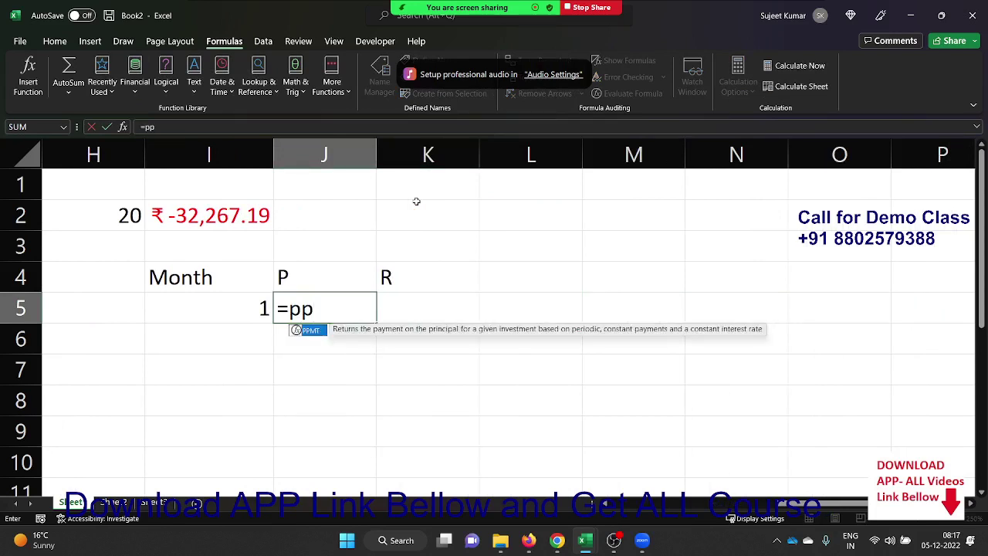
key(Tab)
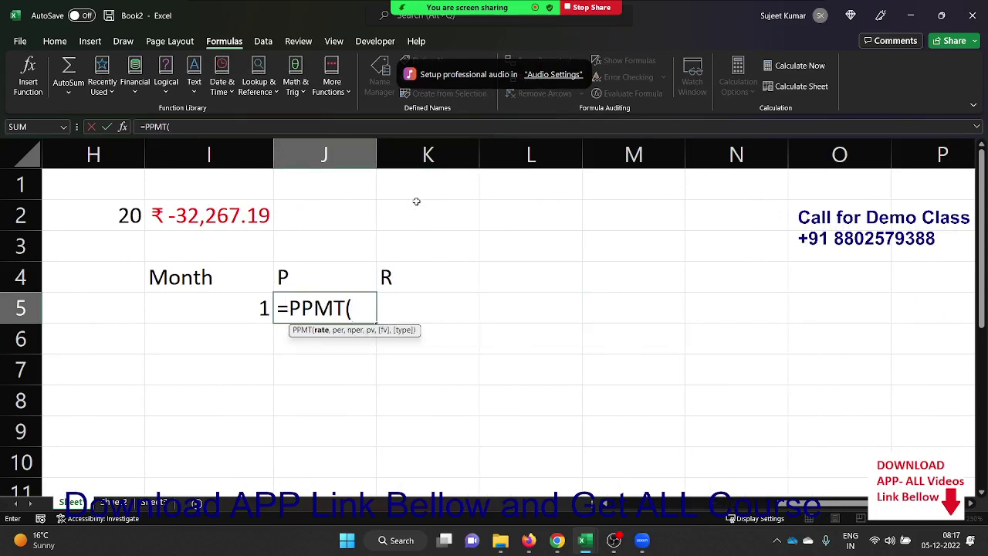
key(Left)
key(Left)
key(Left)
key(Left)
key(Left)
key(Up)
key(Up)
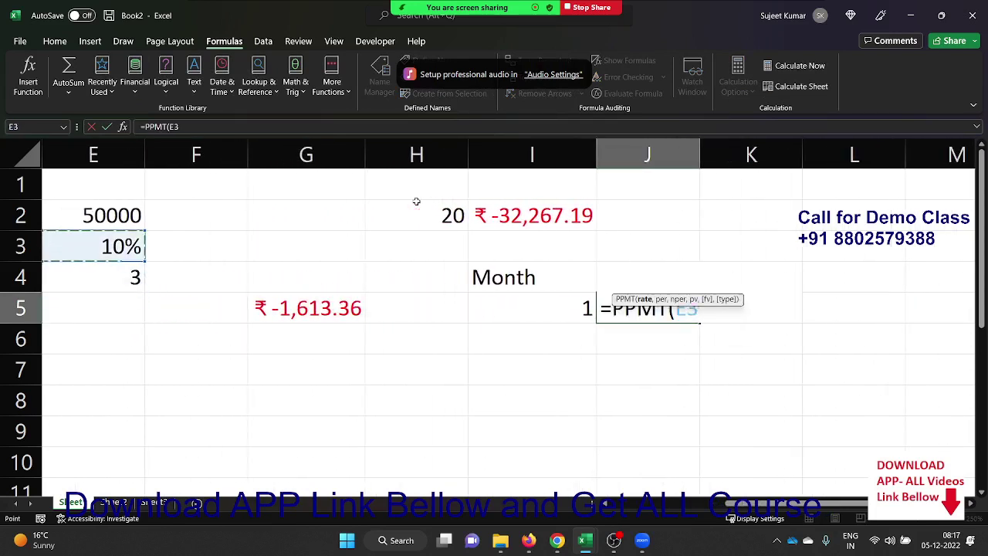
text(/12,)
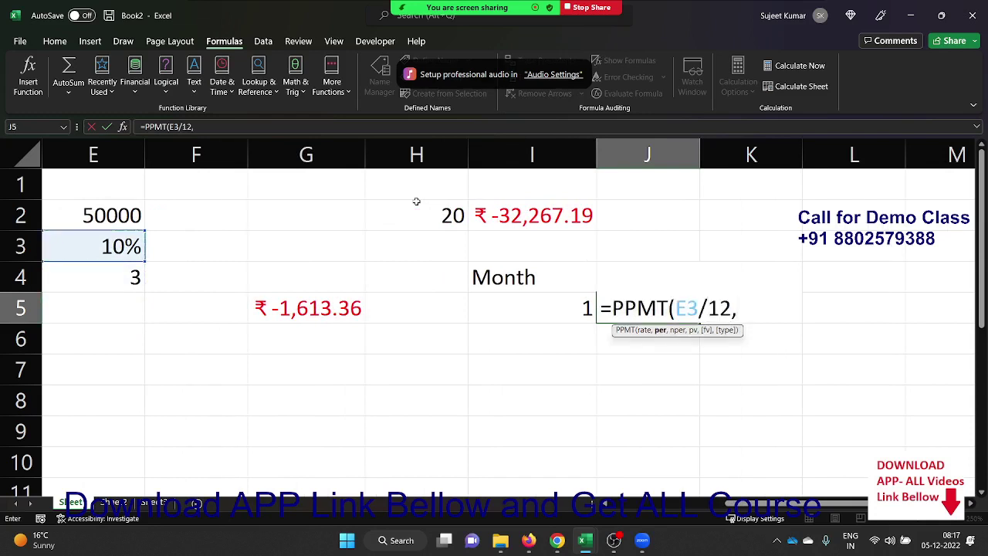
key(Left)
key(Left)
key(Left)
key(Left)
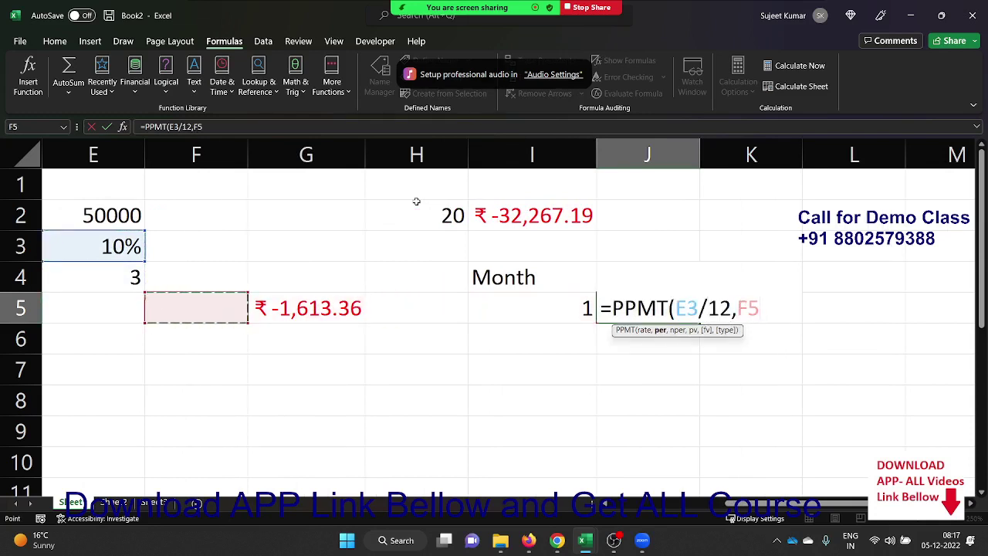
key(Right)
key(Right)
key(Right)
text(,)
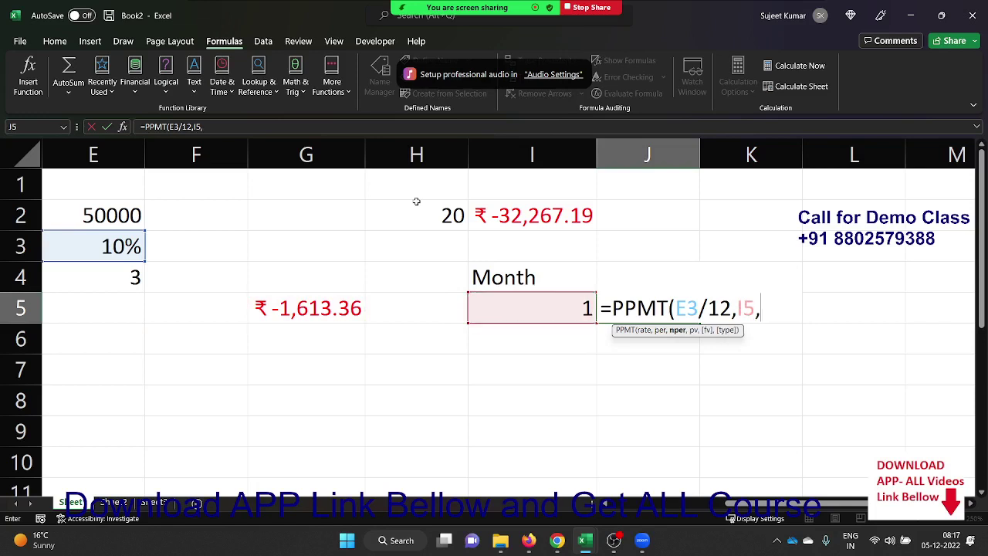
key(Left)
key(Left)
key(Left)
key(Left)
key(Left)
key(Up)
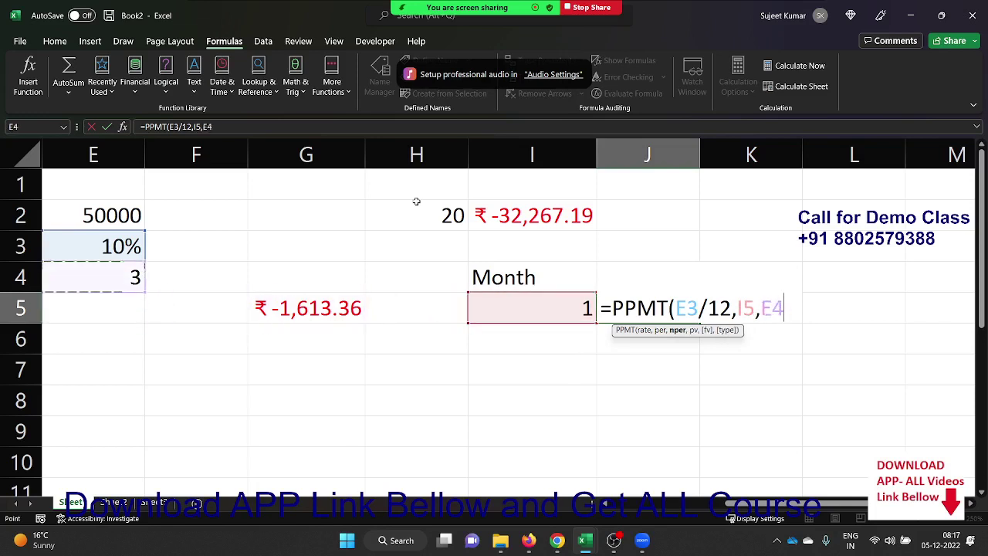
text(*12)
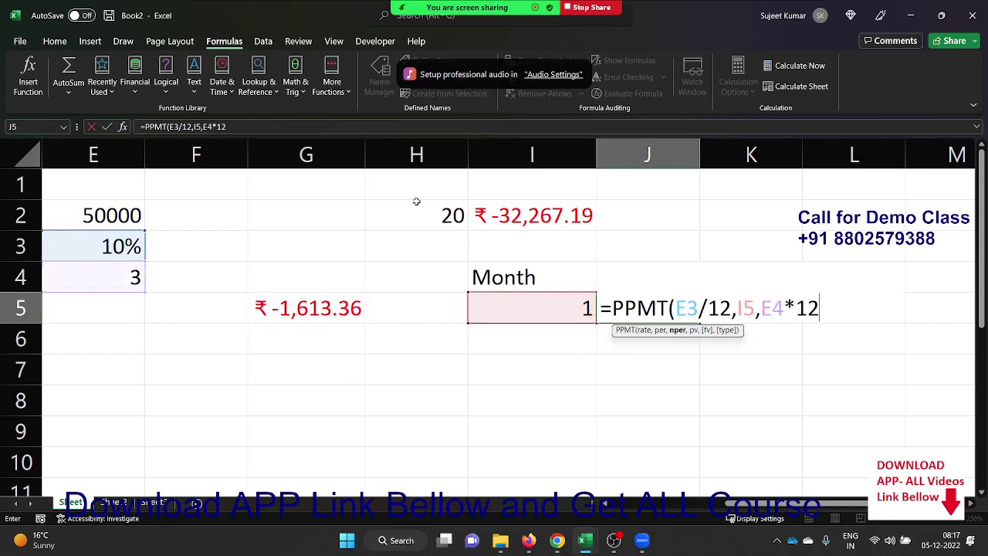
text(,)
key(Left)
key(Up)
key(Up)
key(Left)
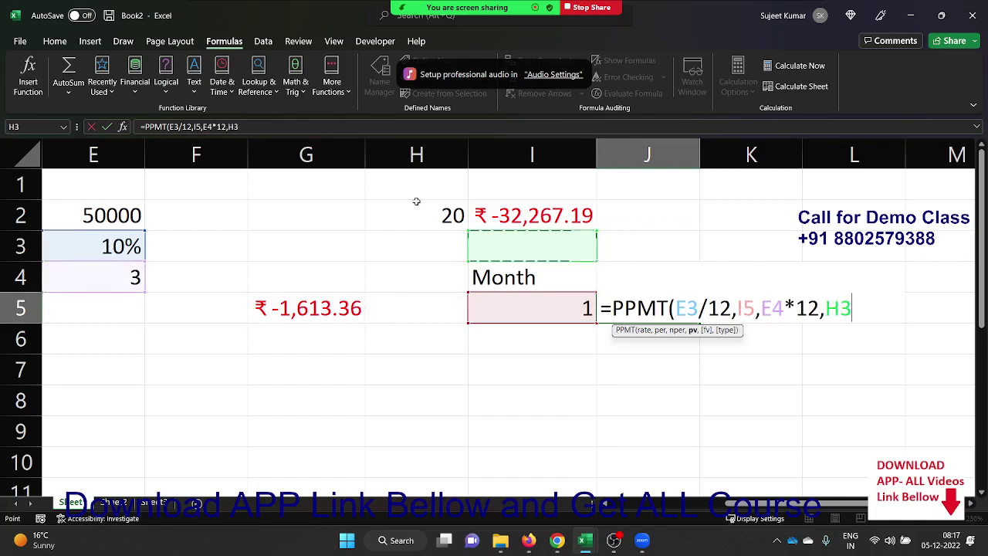
key(Left)
key(Left)
key(Left)
key(Up)
key(Return)
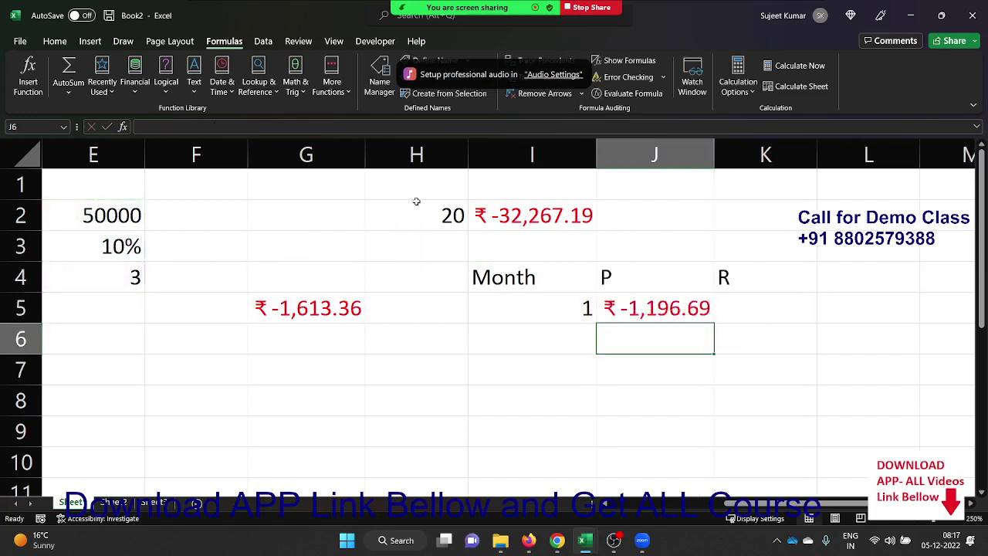
key(Up)
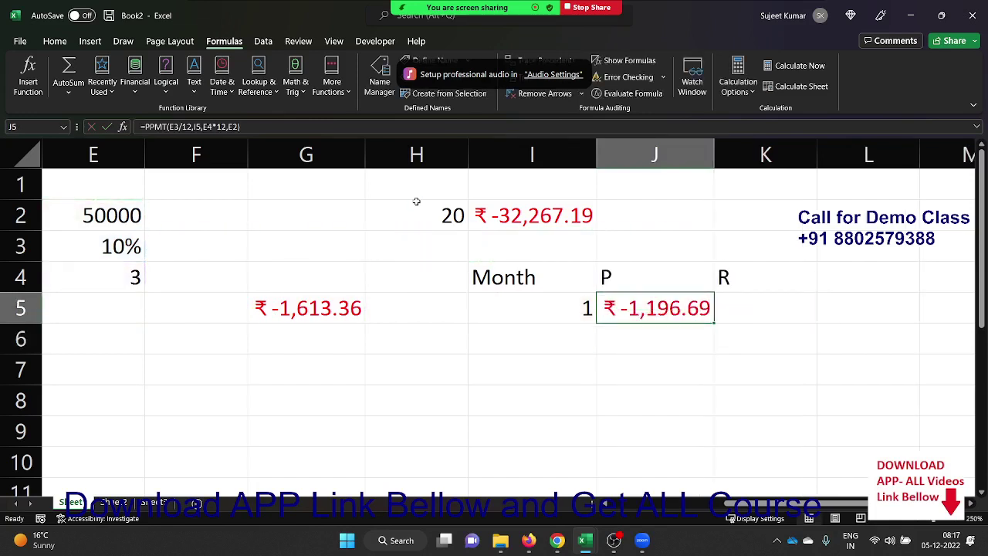
Step: Change the K4 heading from R to I
key(Right)
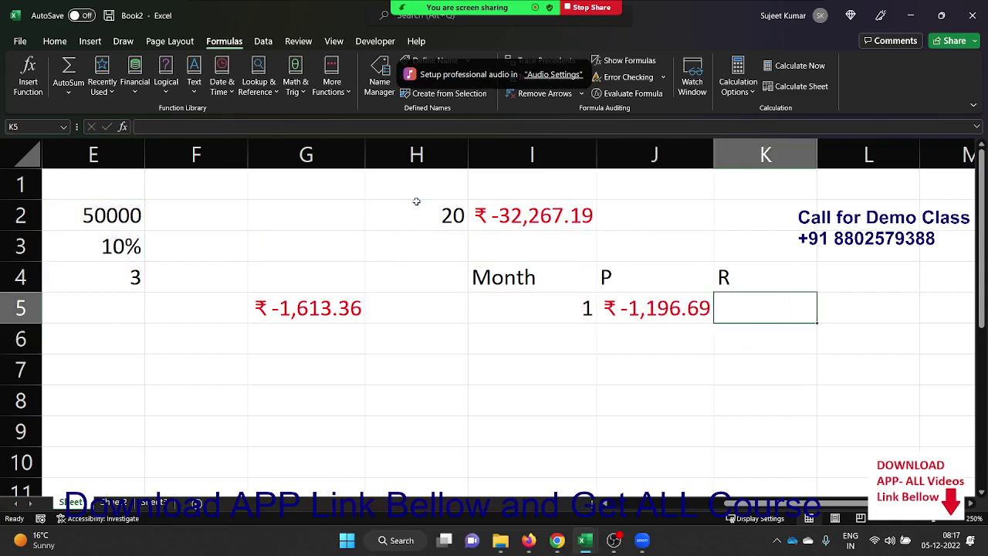
key(Left)
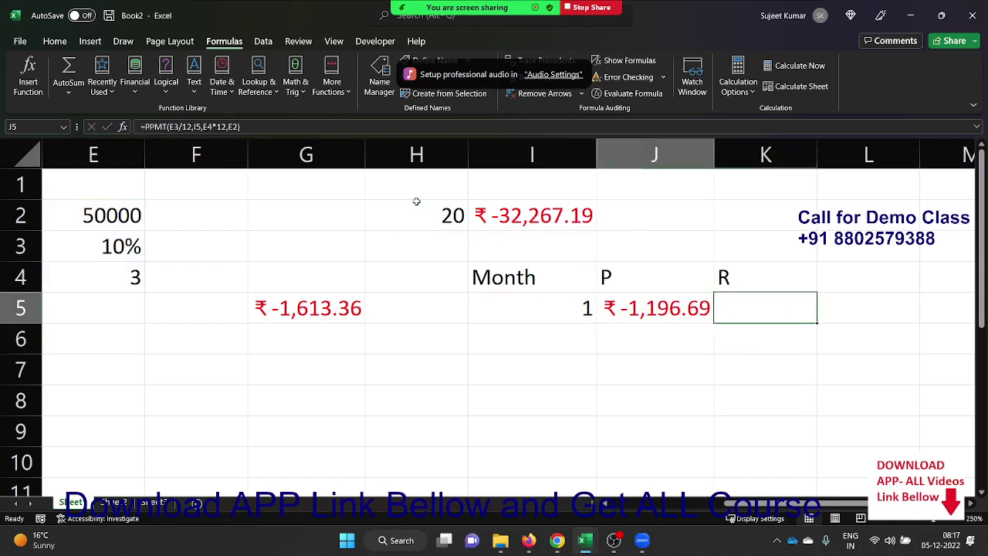
key(Up)
key(Right)
text(I)
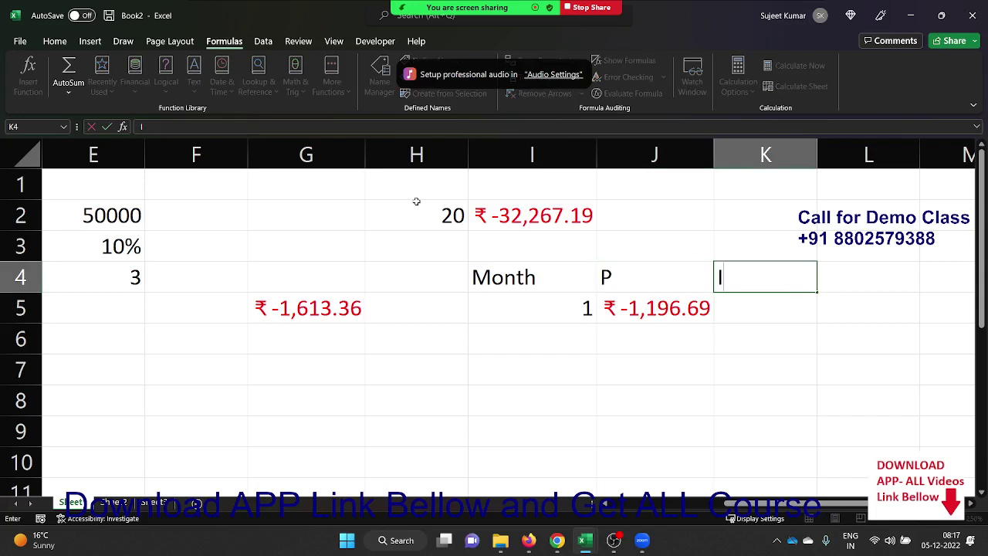
key(Return)
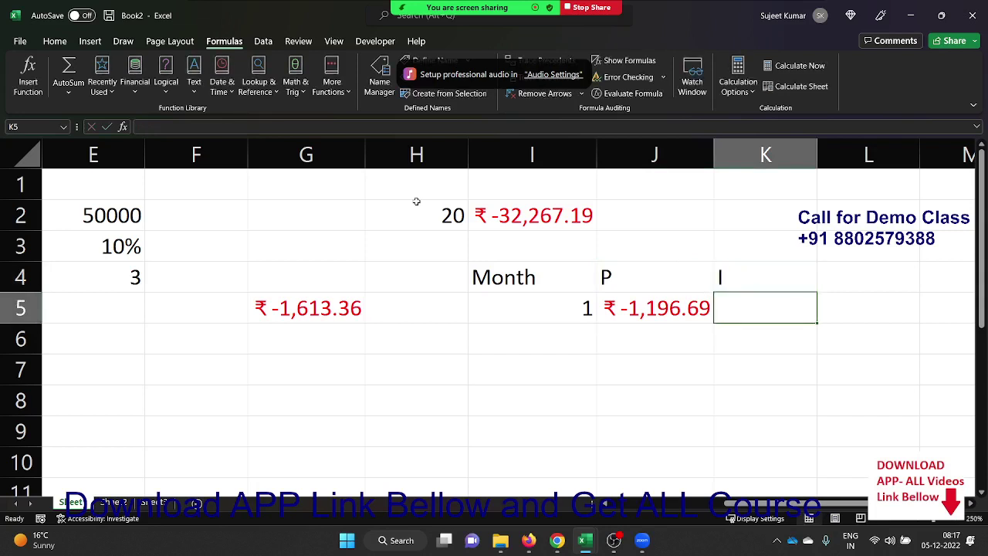
Step: Try months 2, 3 and 4 in I5, then reset it to 1
key(Left)
key(Left)
text(2)
key(Return)
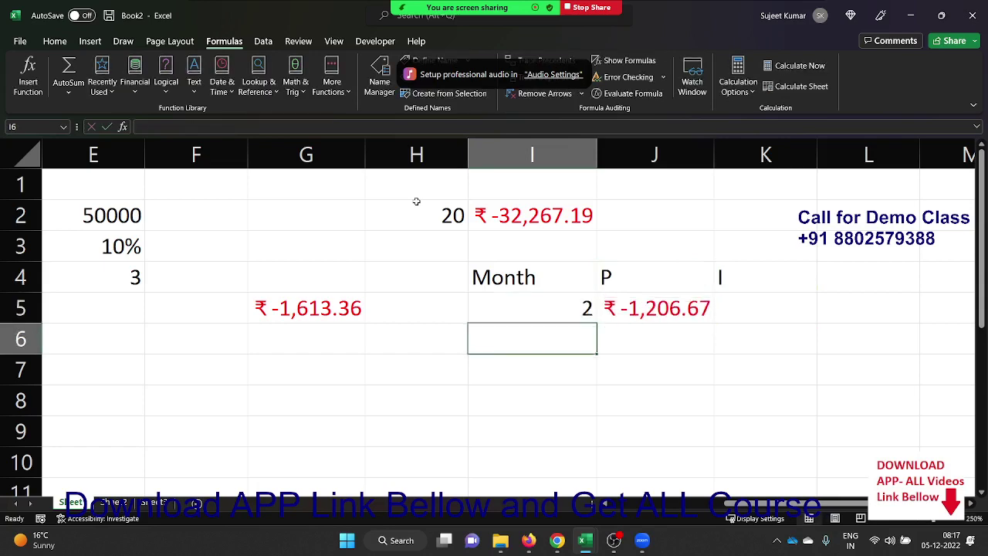
key(Up)
text(3)
key(Return)
key(Up)
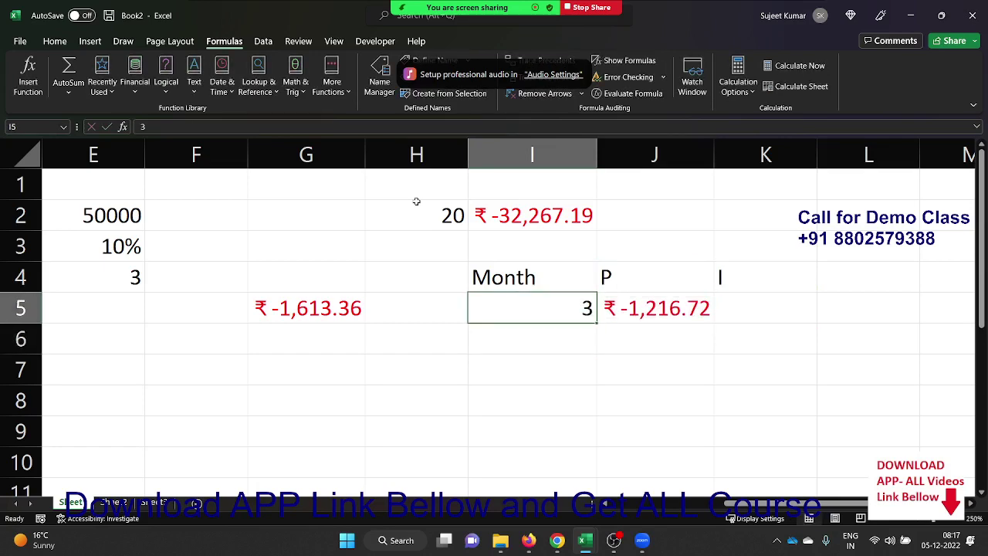
text(4)
key(Return)
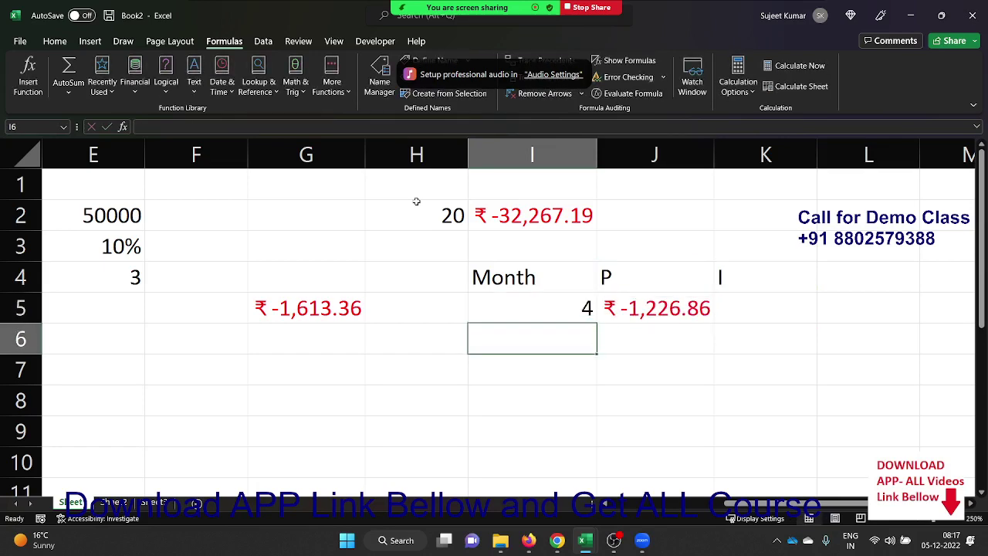
key(Up)
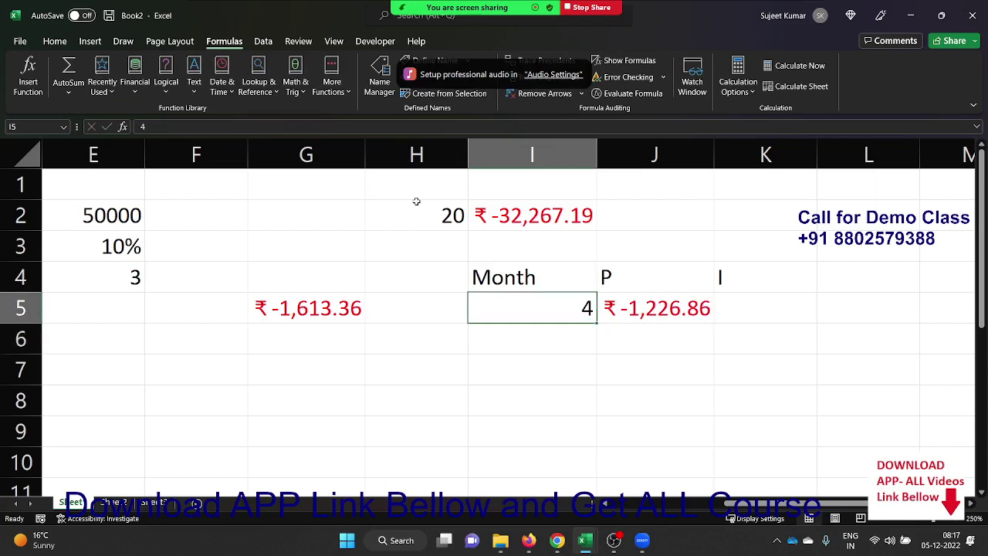
text(1)
key(Right)
key(Up)
key(Up)
key(Up)
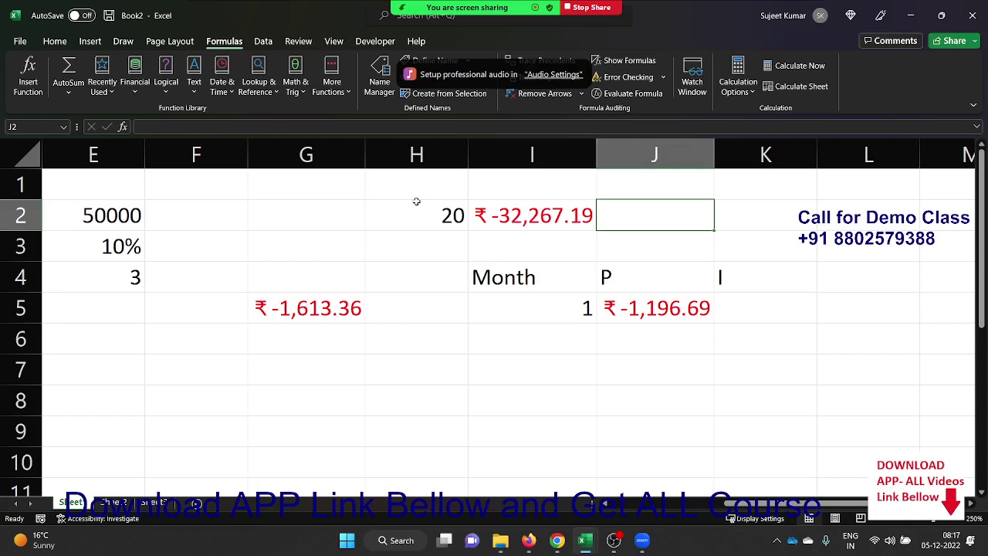
Step: Begin J2's formula as =SUM(PPMT(E3/12,SEQUENCE( using function suggestions
text(=sum)
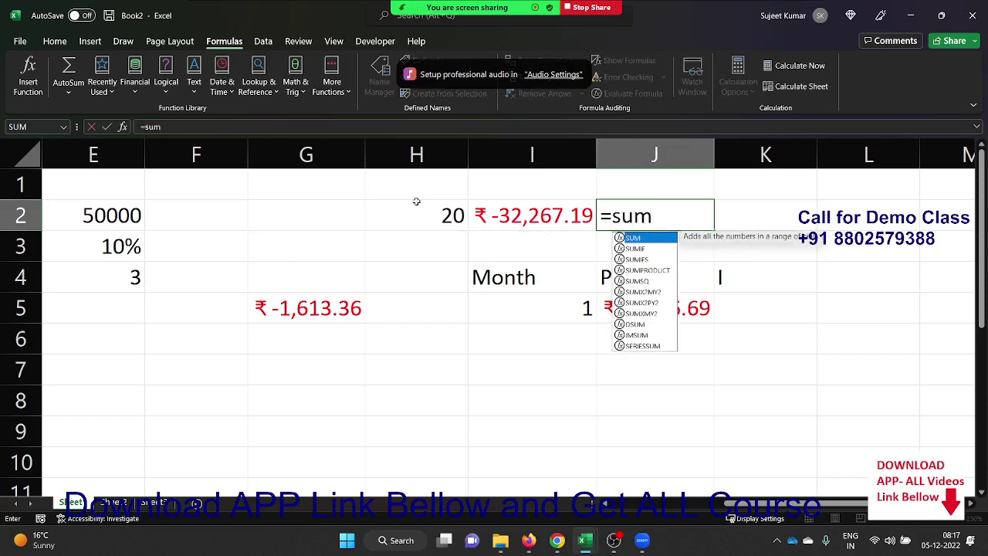
key(Tab)
text(pp)
key(Tab)
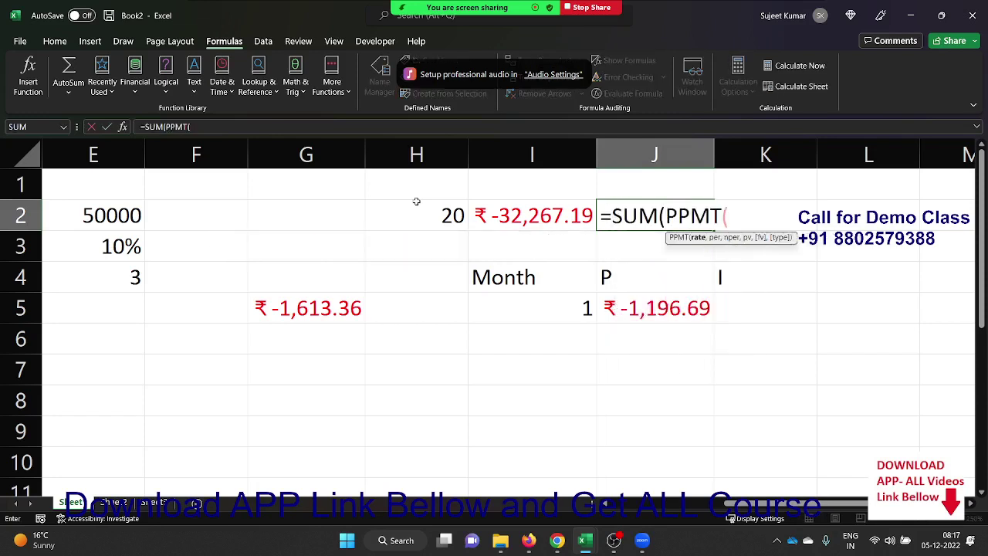
key(Left)
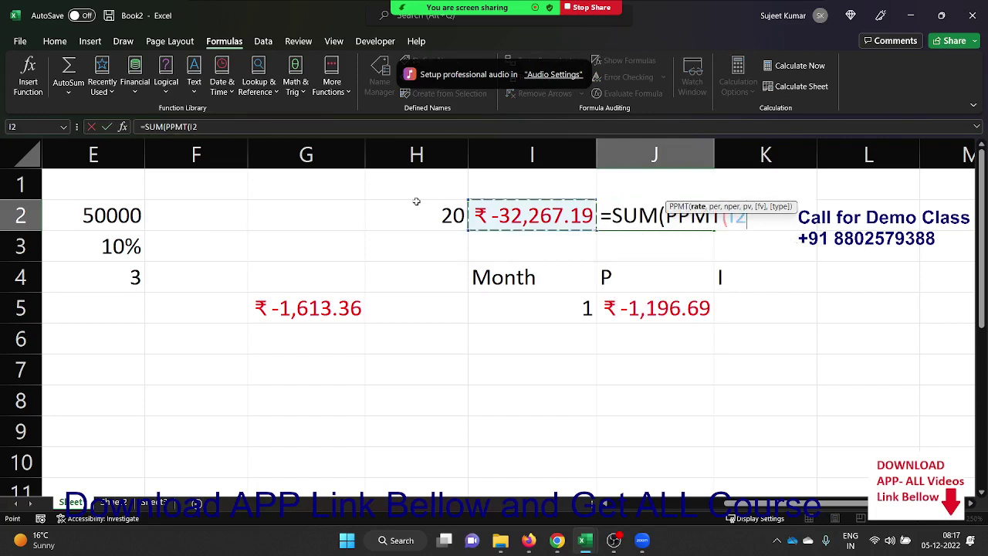
key(Left)
key(Left)
key(Left)
key(Down)
key(Left)
text(/)
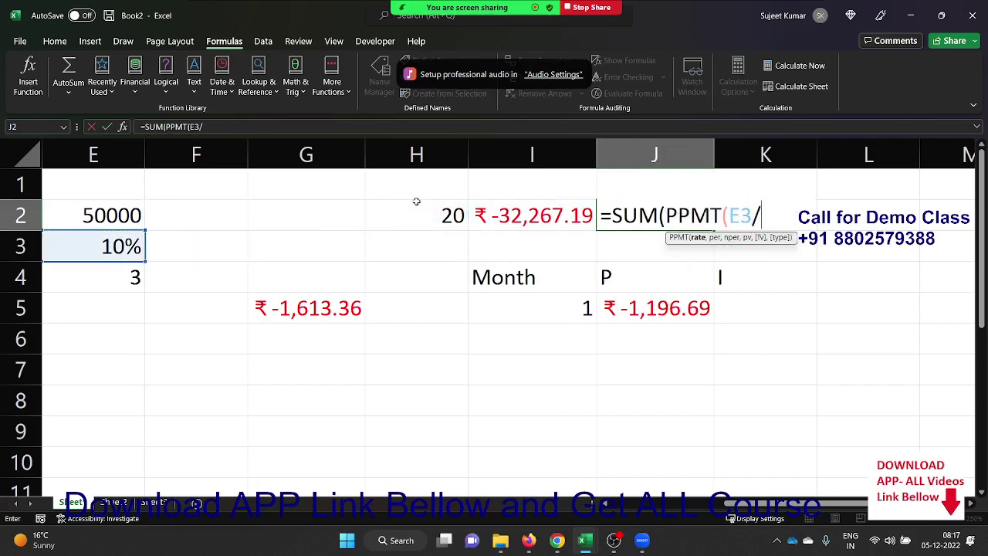
text(12,)
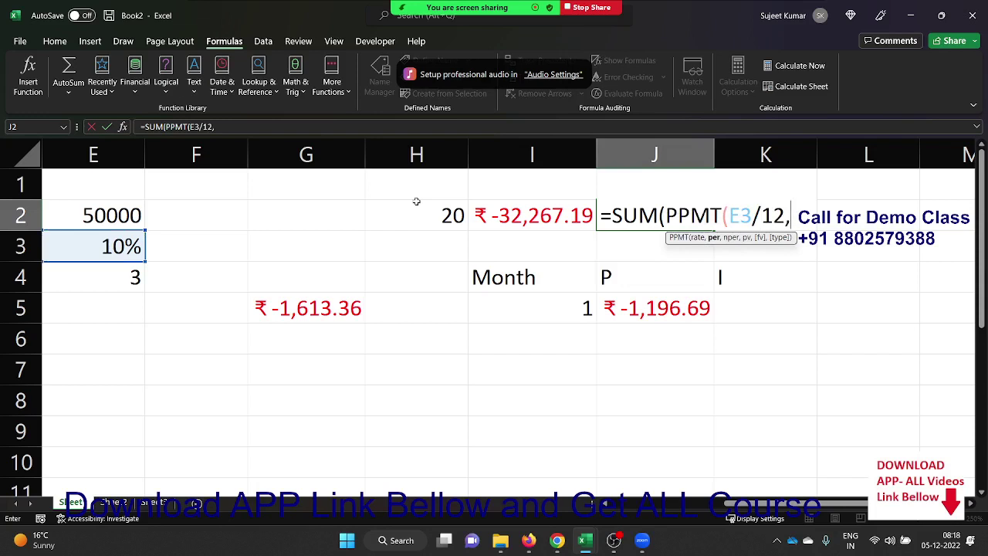
text(seq)
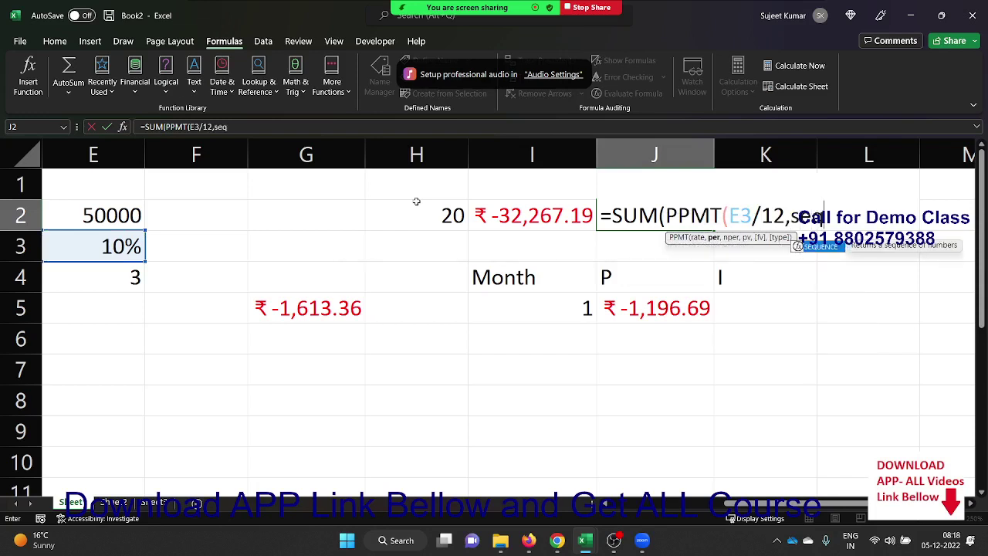
key(Tab)
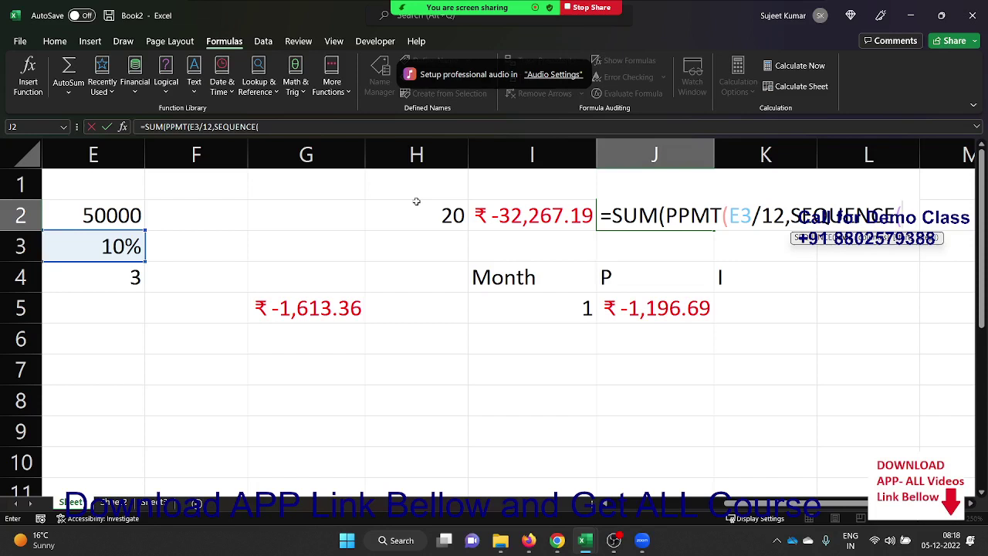
Step: Finish with SEQUENCE(H2,1,1,1), term E4*12 and loan E2, accepting Excel's parenthesis fix
text(2)
click(419, 209)
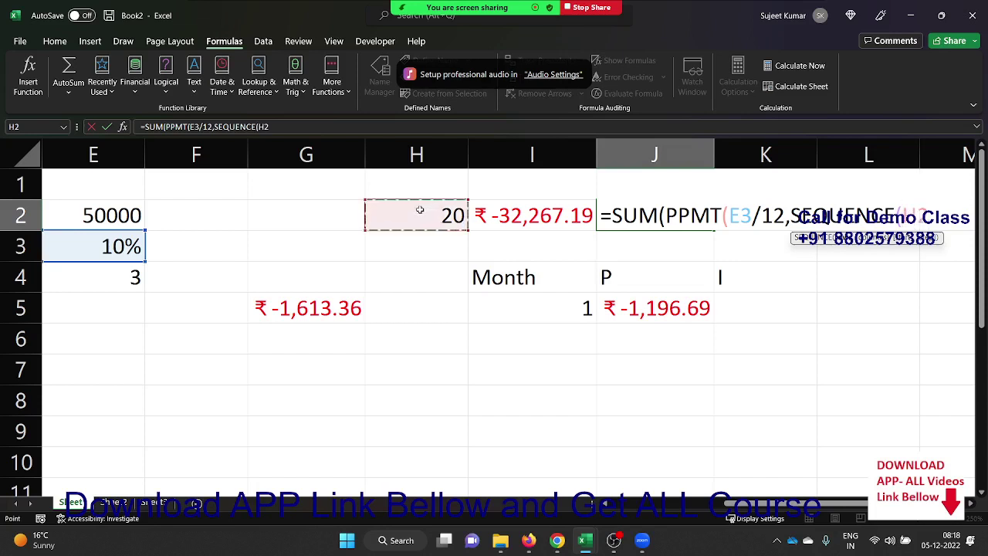
text(,1,1,1)
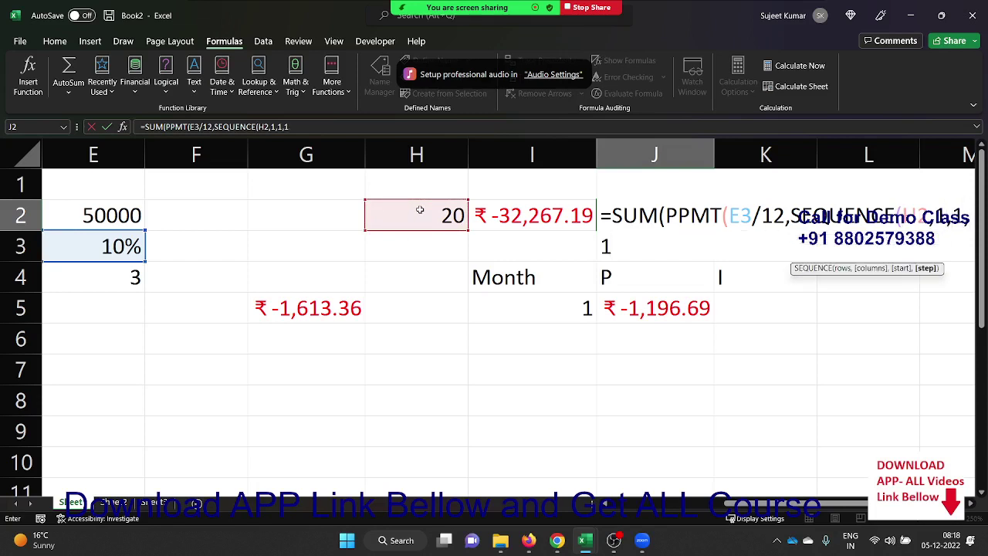
text())
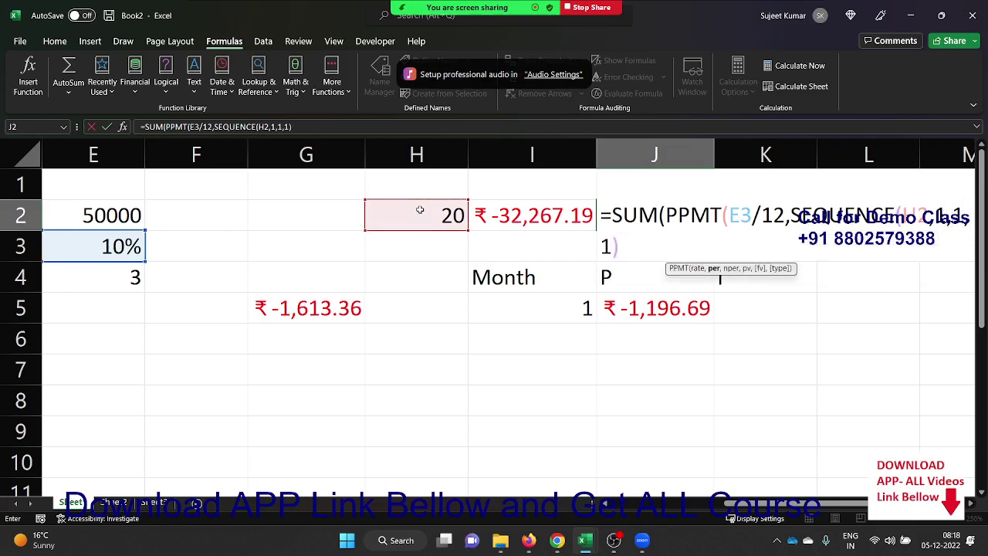
text(,)
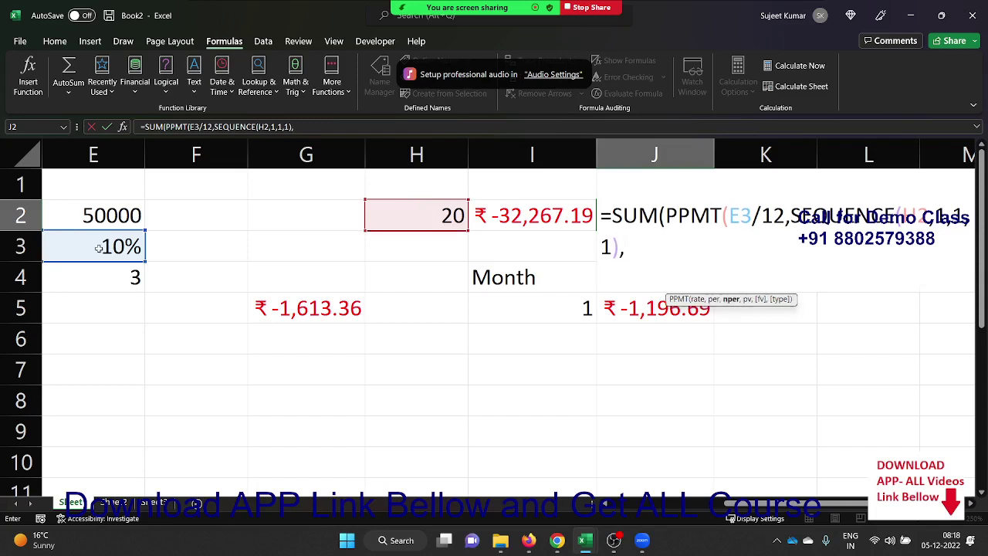
click(101, 288)
text(*)
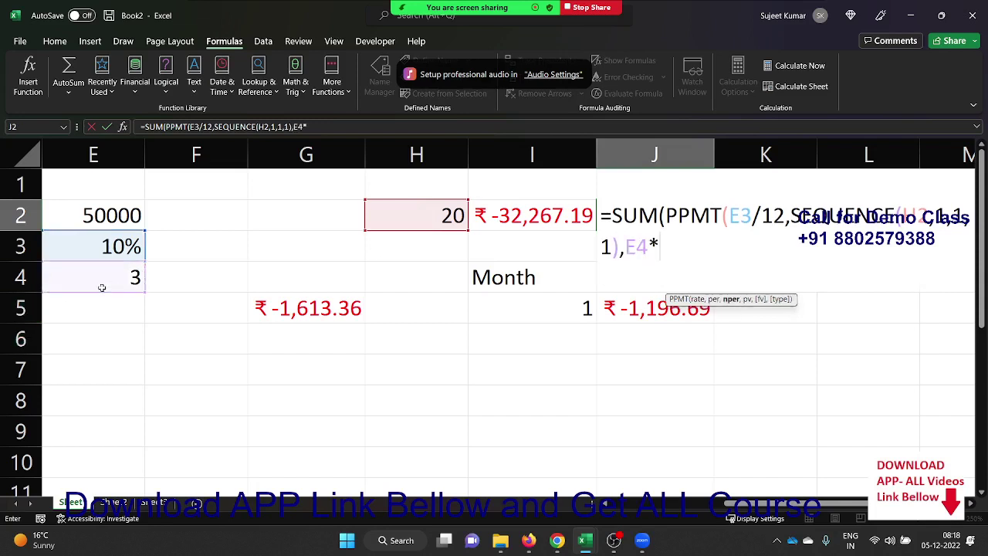
text(12,)
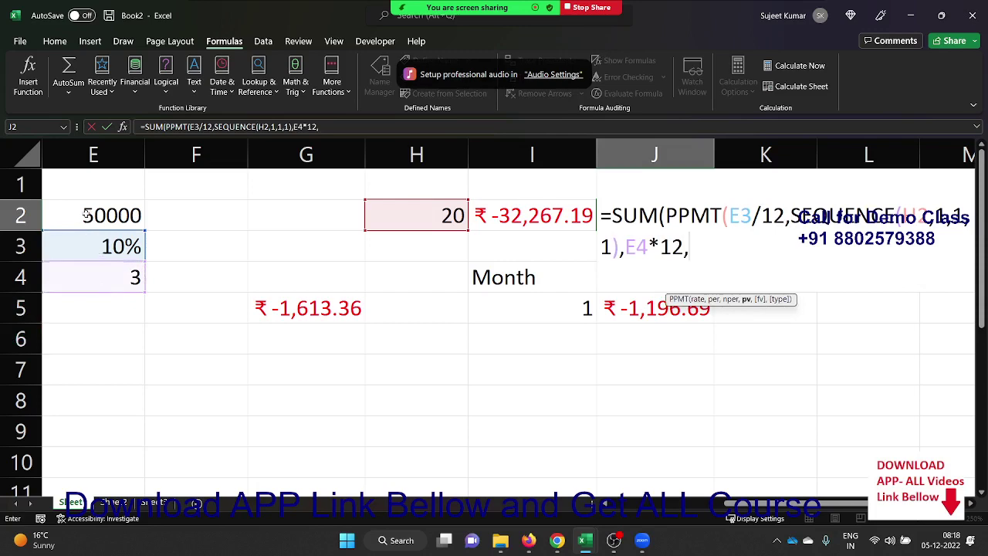
click(86, 214)
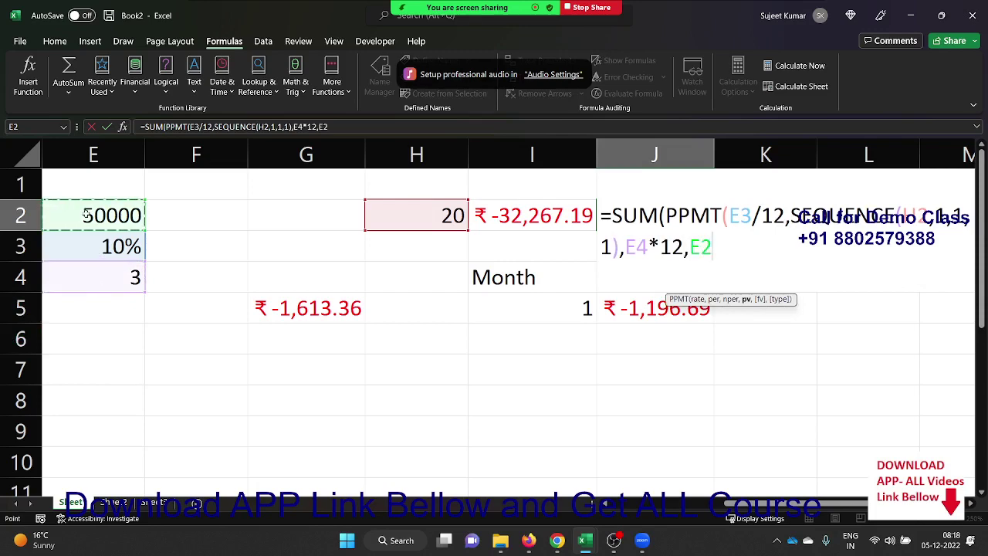
key(Return)
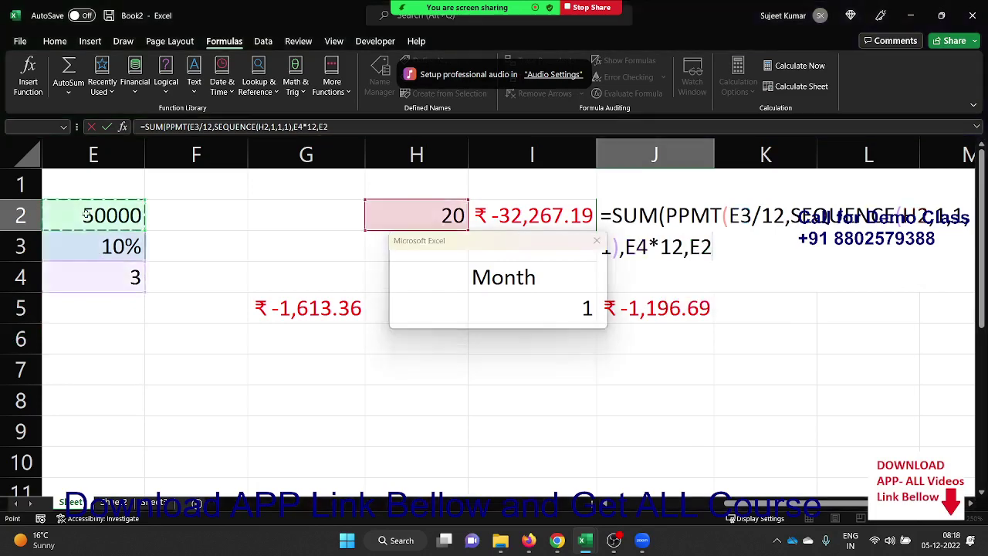
key(Return)
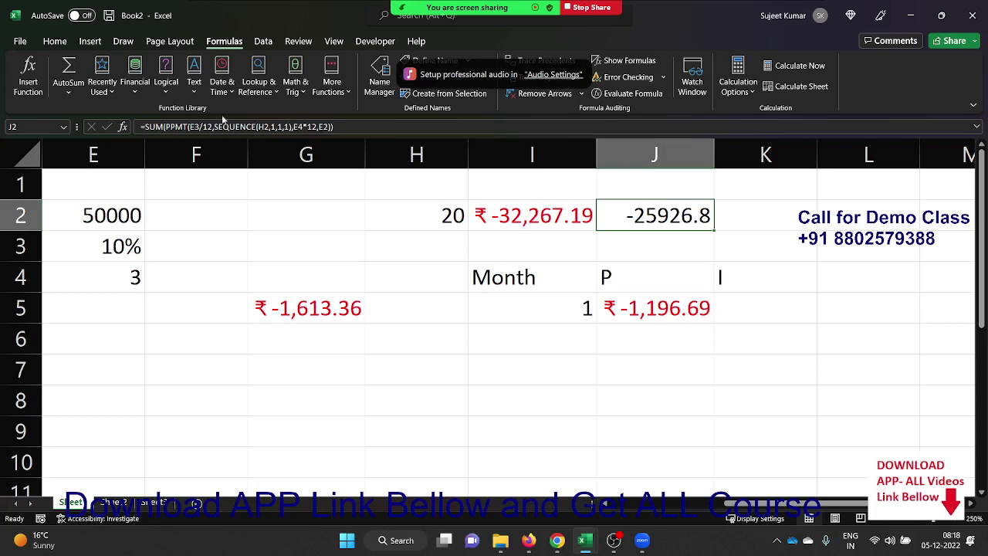
Step: Evaluate J2's formula step by step to -25926.80214, then close the evaluator
click(620, 96)
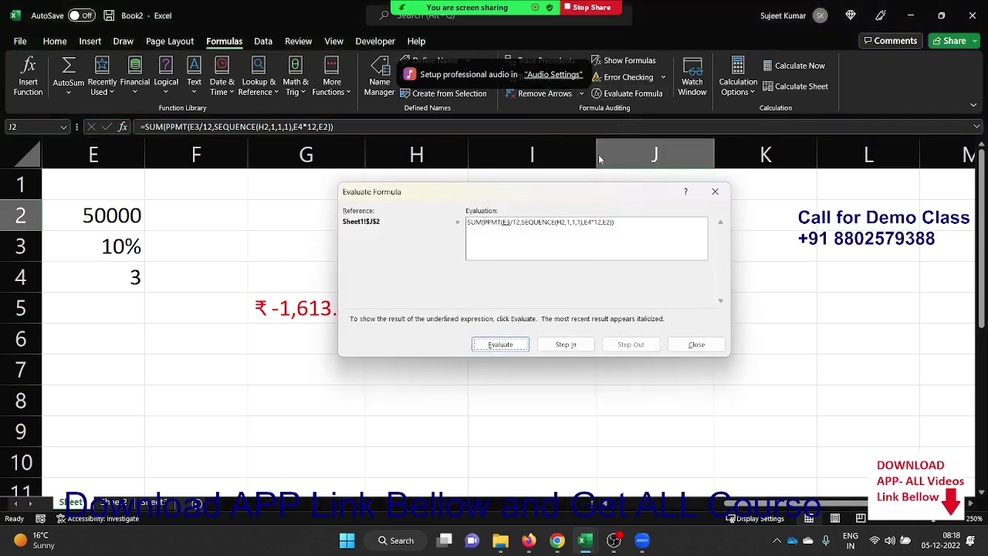
click(519, 344)
click(518, 344)
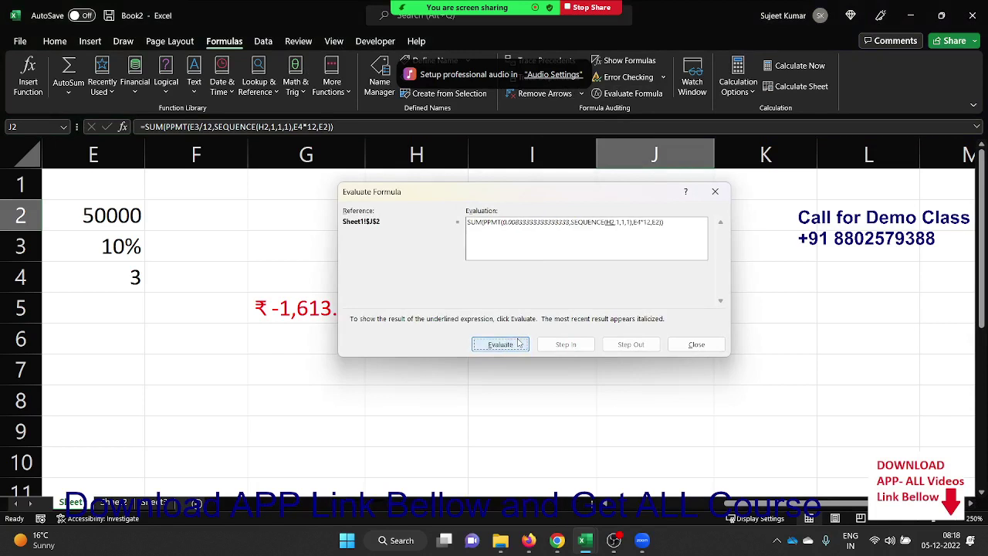
click(519, 344)
click(519, 344)
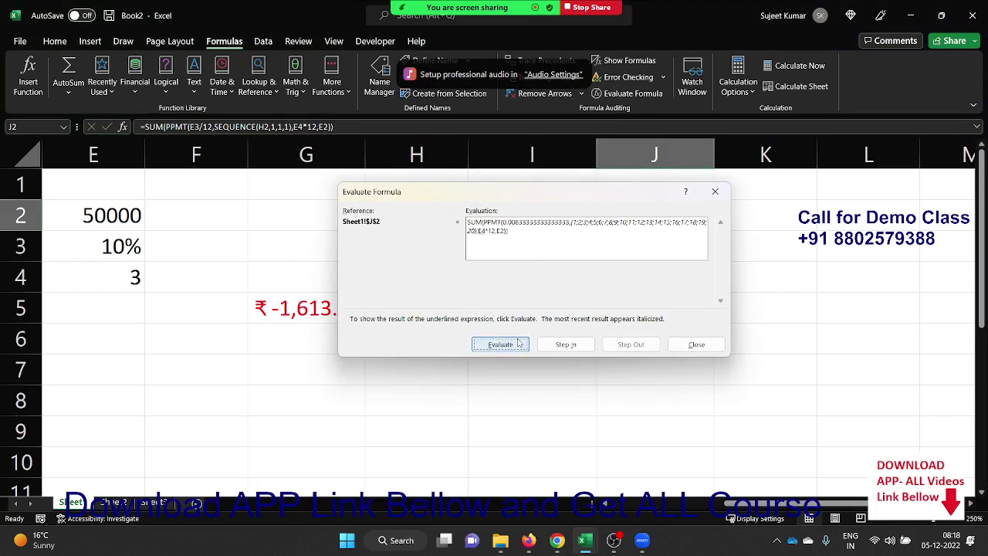
click(519, 344)
click(519, 343)
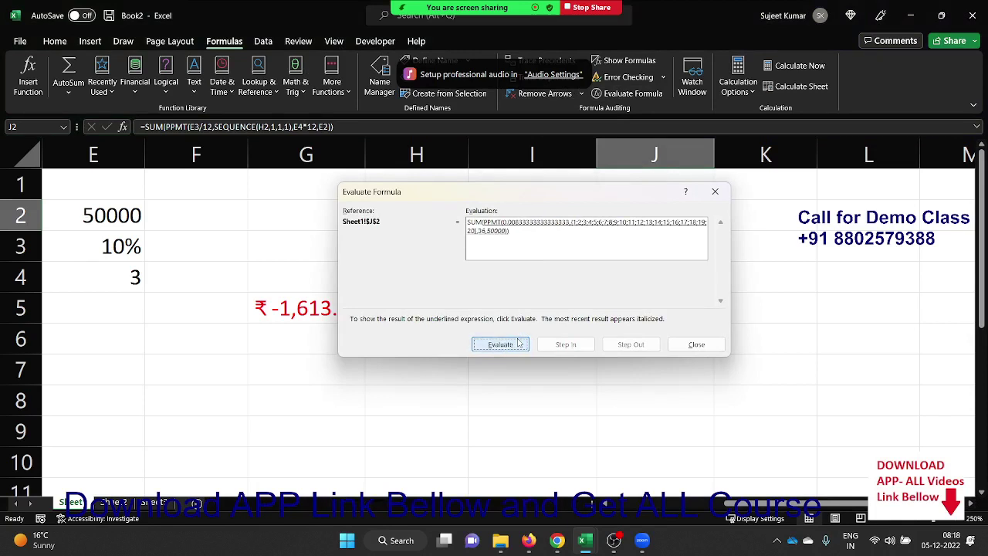
click(519, 343)
click(518, 344)
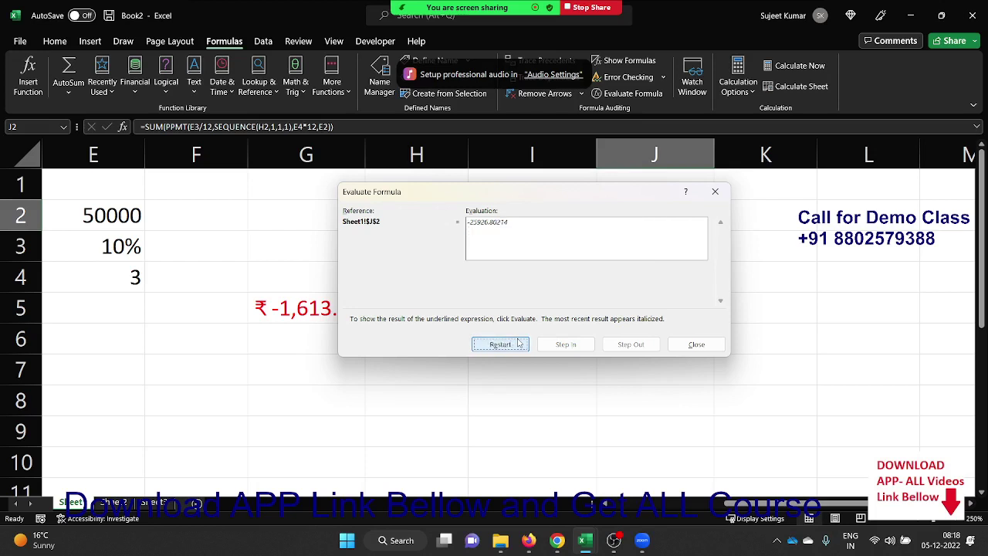
click(696, 344)
click(172, 379)
key(Left)
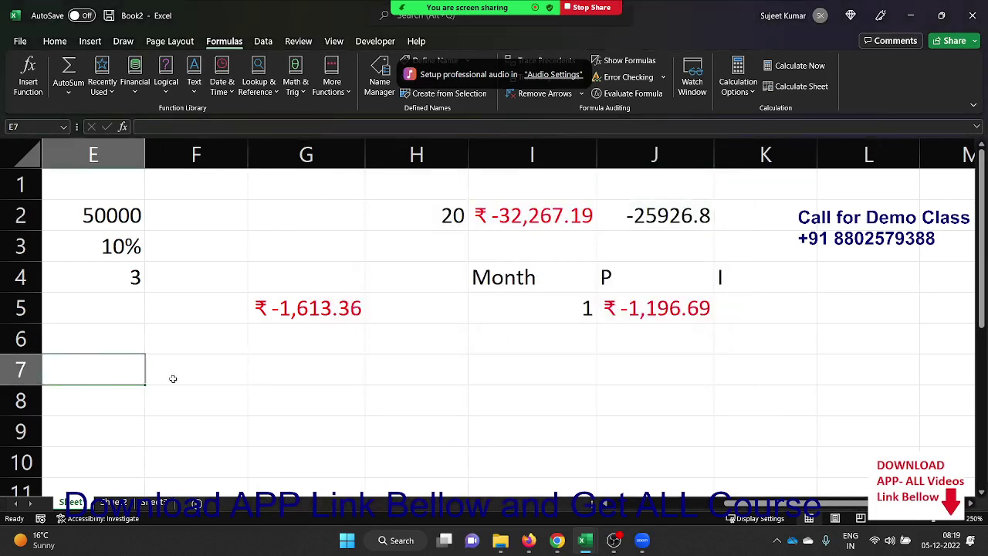
key(Left)
key(Left)
key(Left)
key(Down)
key(Down)
key(Down)
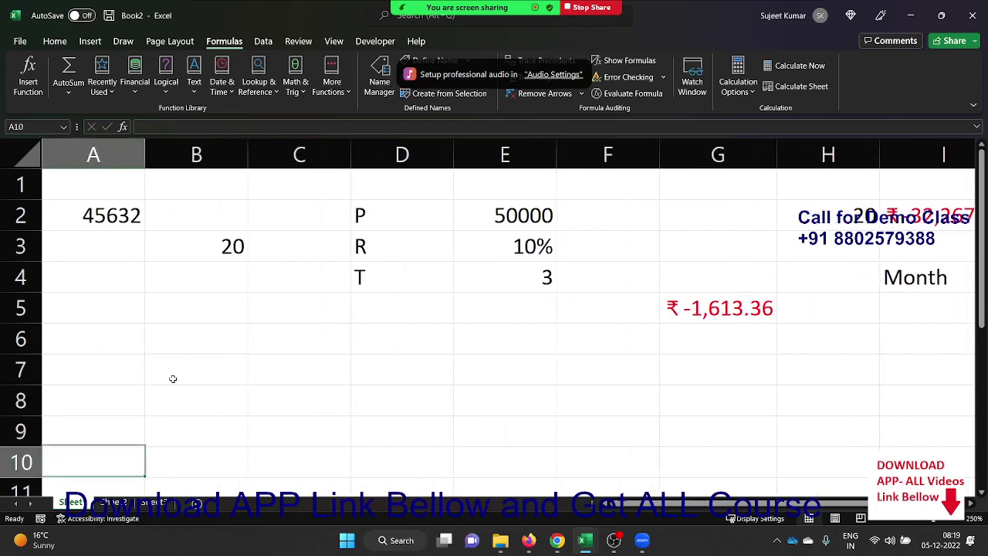
key(Down)
key(Down)
key(Down)
key(Up)
key(Up)
key(Up)
key(Up)
key(Up)
key(Up)
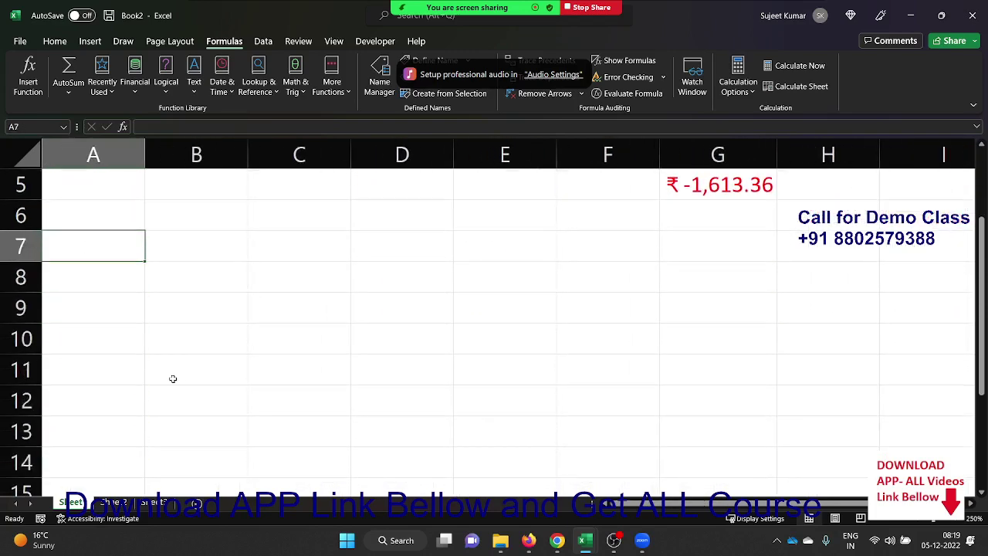
key(Right)
key(Left)
key(Up)
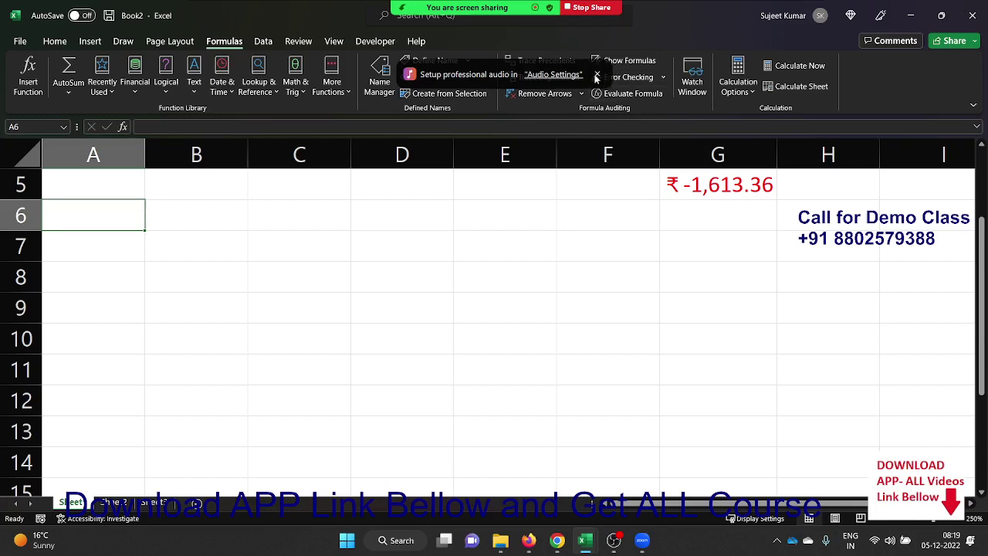
click(596, 75)
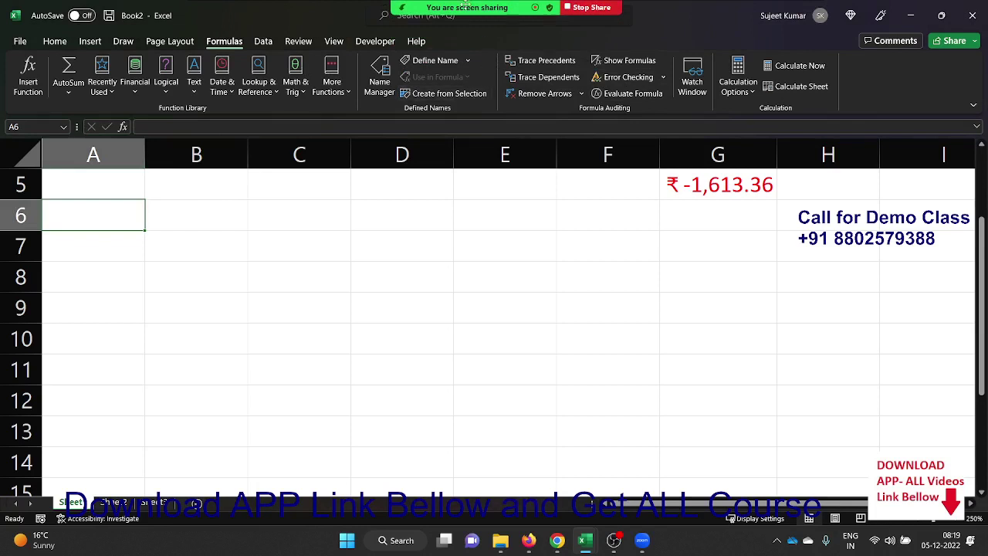
click(137, 243)
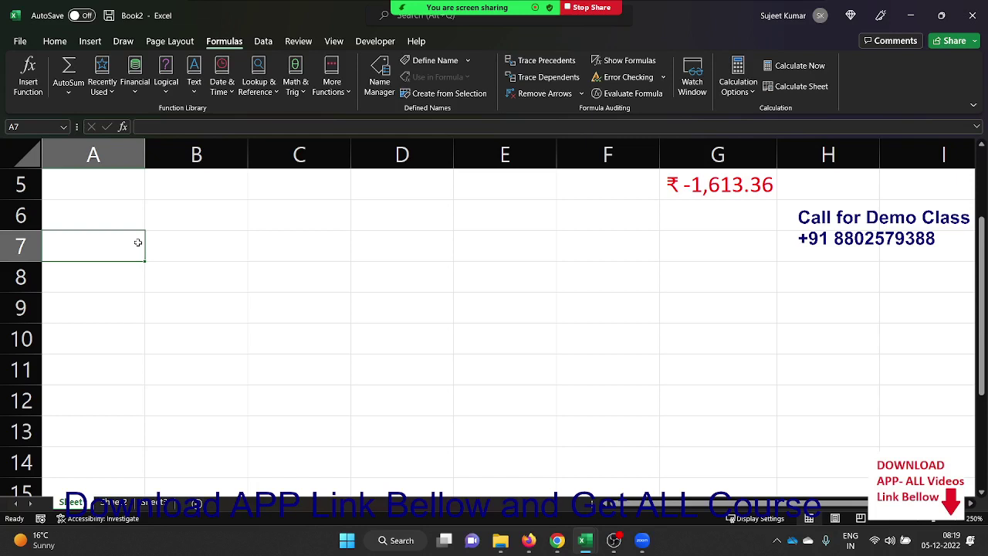
Step: Put a Name header in A7, then enter the first person's name in A8 and autofill the names down to A14
text(Name)
key(Return)
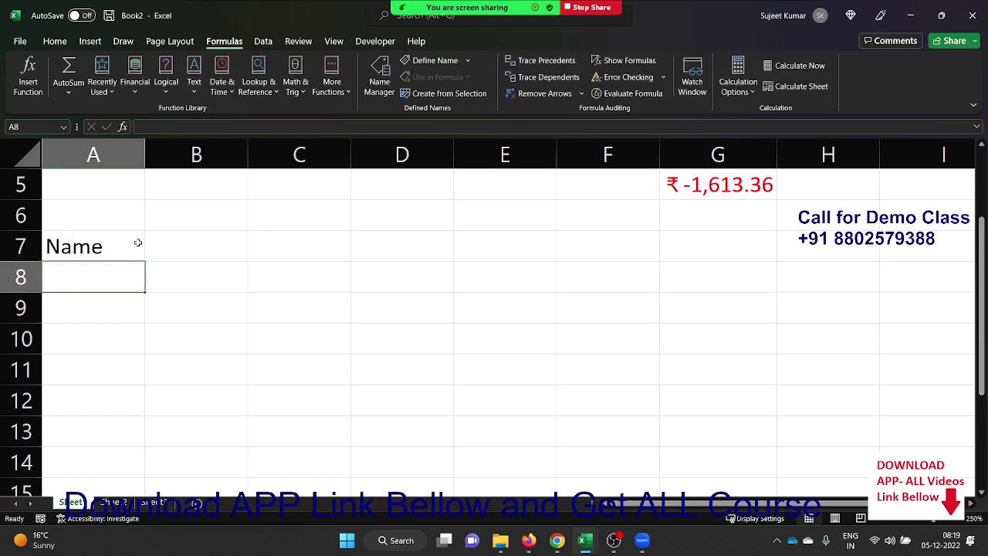
text(Puja)
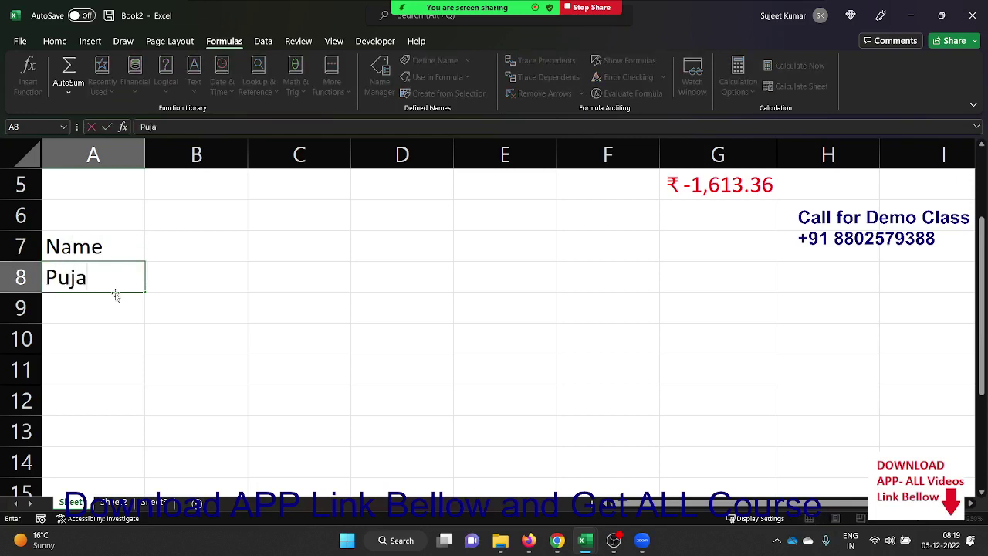
click(118, 300)
click(122, 279)
drag(145, 292, 128, 466)
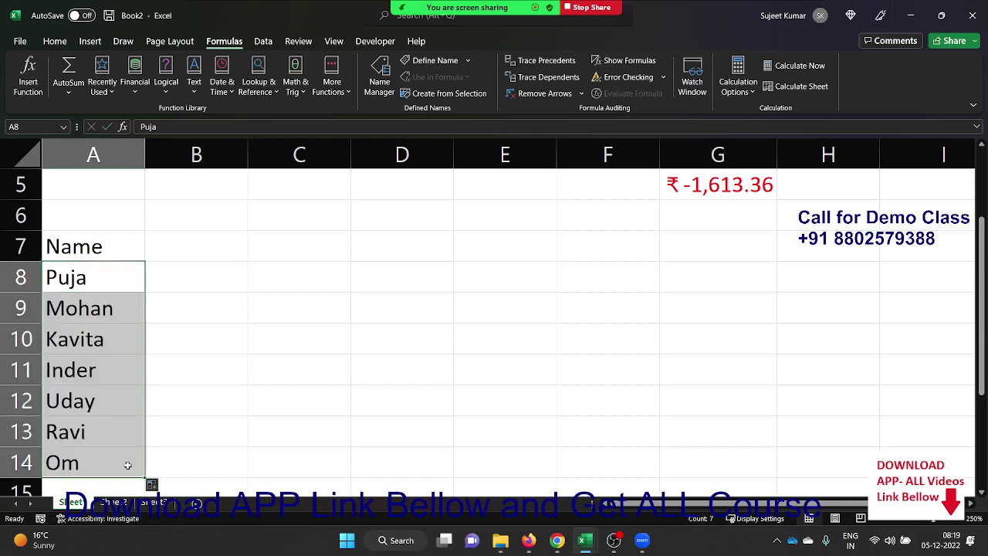
click(130, 435)
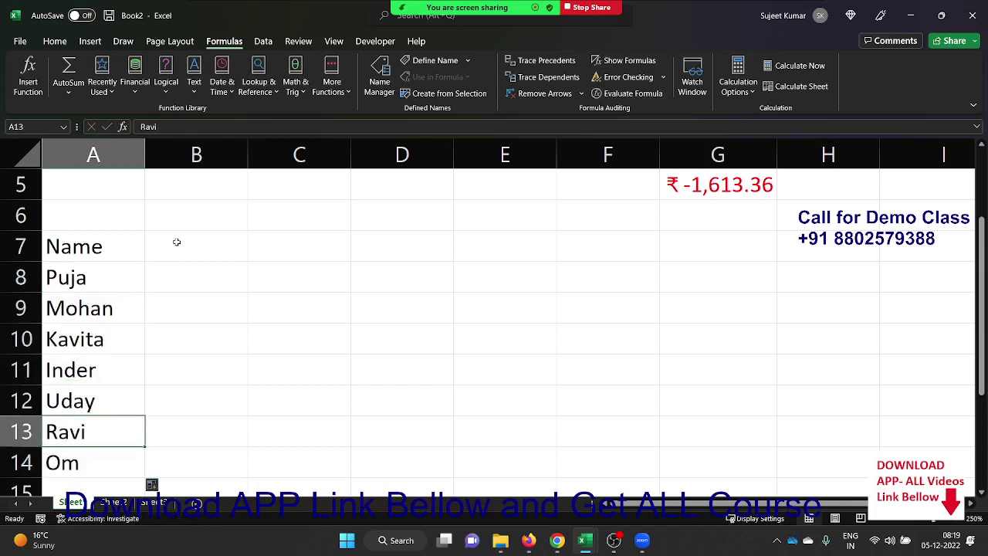
click(123, 282)
Step: Add a Sales header in B7 and enter the first figures 85, 25, 63 and 32
click(187, 255)
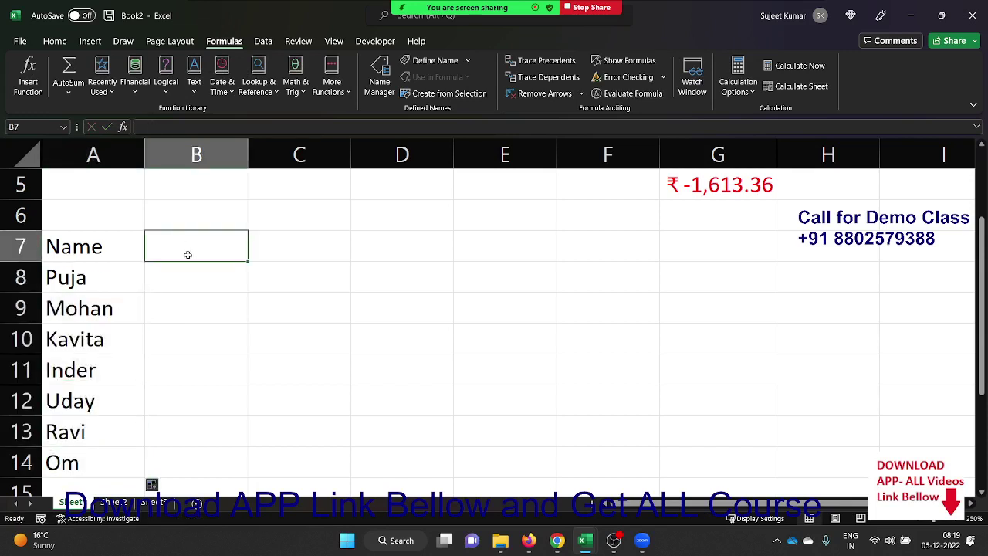
text(Sales)
key(Return)
text(85 )
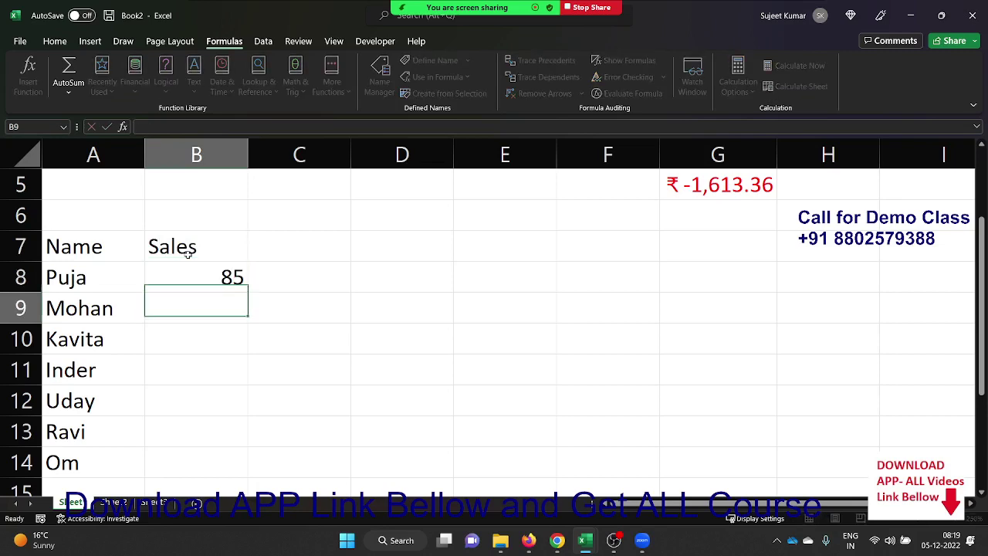
text(25)
key(Return)
text(63 32)
key(Return)
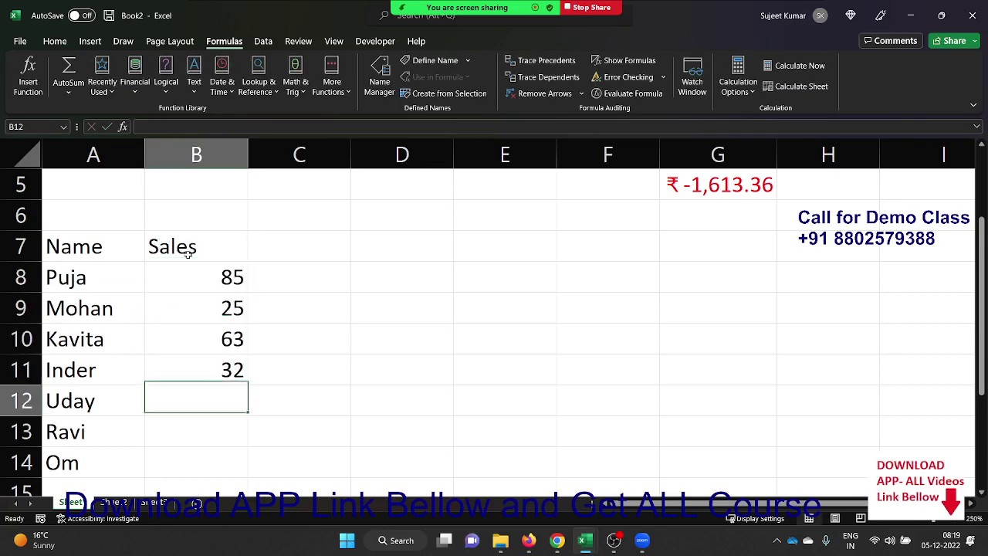
Step: Finish the Sales column with 32, 62 and 36 down to B14
text(32)
key(Return)
text(62)
key(Return)
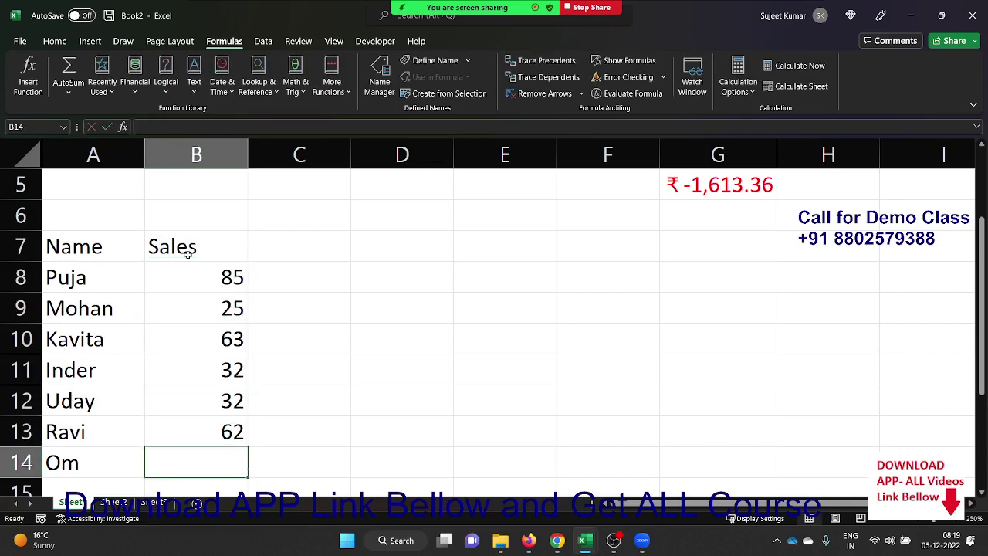
text(36)
key(Return)
key(Up)
key(Up)
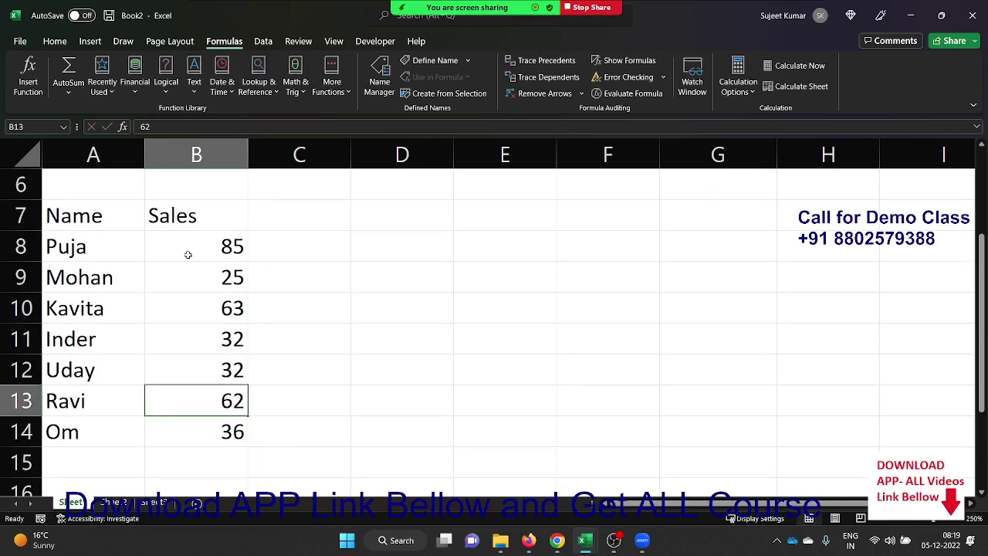
key(Up)
key(Up)
key(Up)
key(Up)
key(Up)
key(Up)
key(Right)
key(Right)
key(Right)
key(Down)
key(Down)
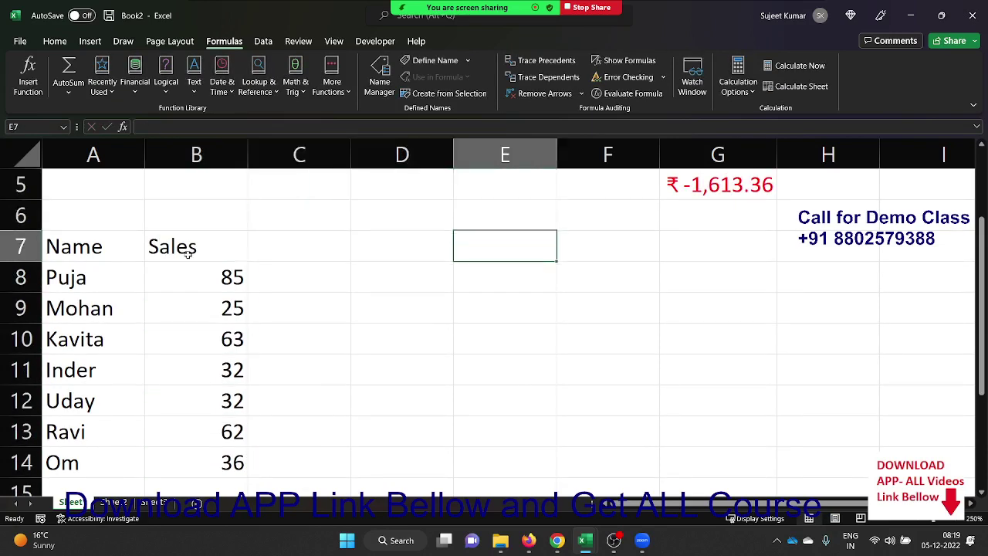
Step: Enter the table's first two names in E7 and F7
text(Puja)
key(Tab)
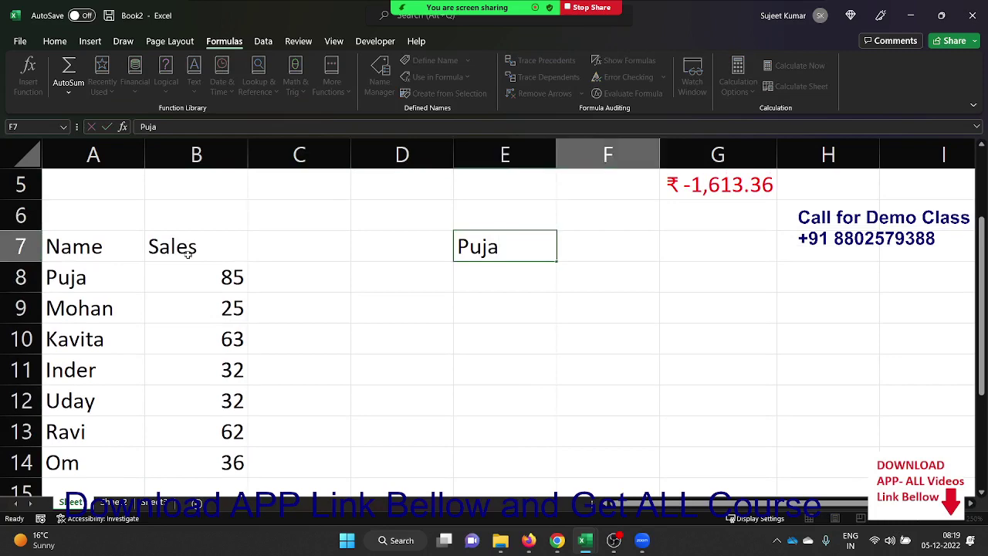
text(Mohan)
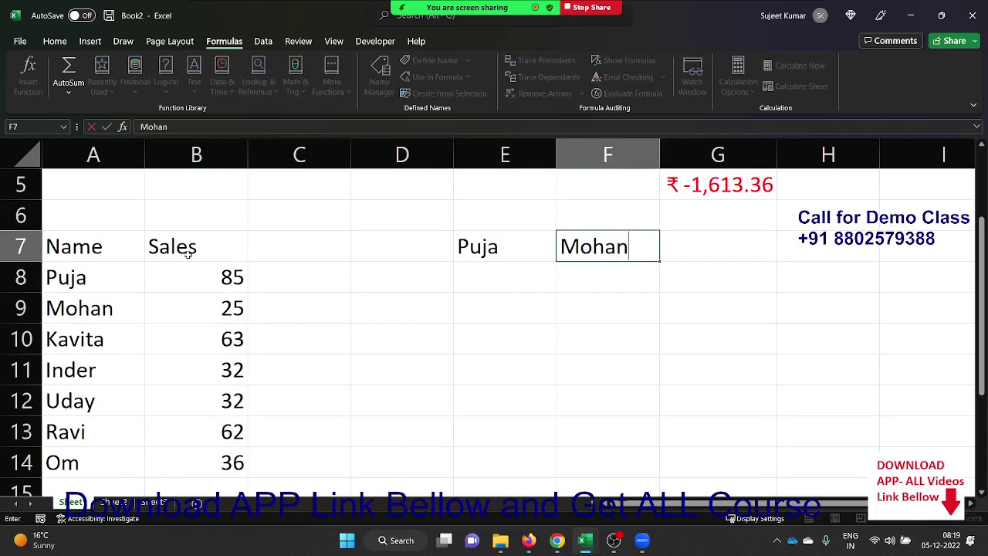
key(Return)
Step: Start a SUM formula in E9 using the =su autocomplete
key(Down)
text(=)
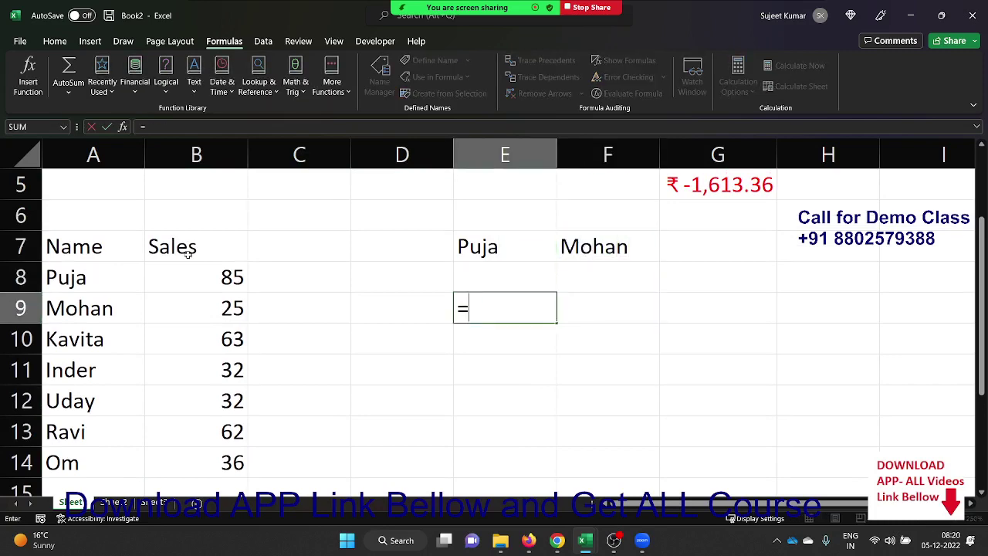
text(su)
key(Down)
key(Down)
key(Tab)
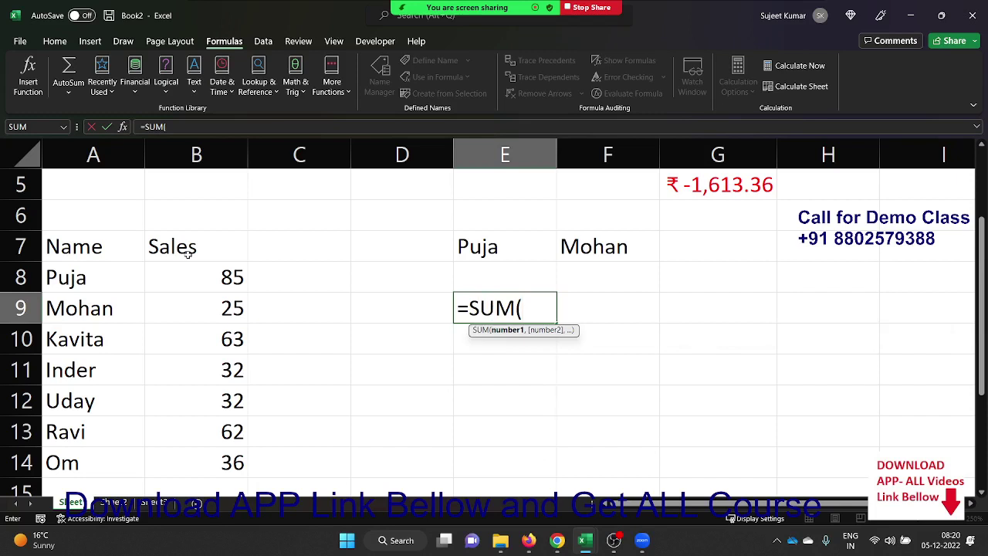
Step: Nest an IF testing A8:A14 against an array constant of the first two names
text(if)
key(Tab)
key(Left)
key(Left)
key(Left)
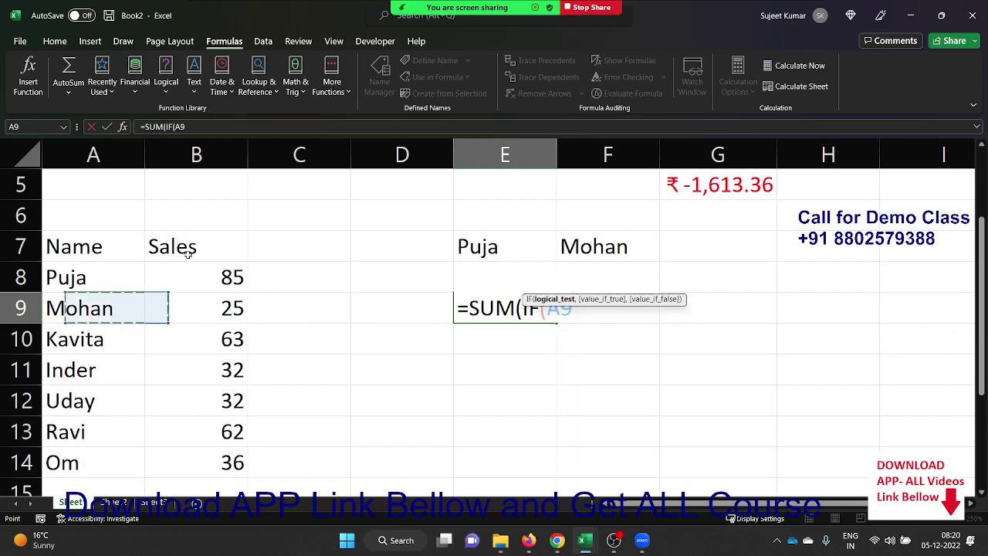
key(Up)
key(ctrl+shift+Down)
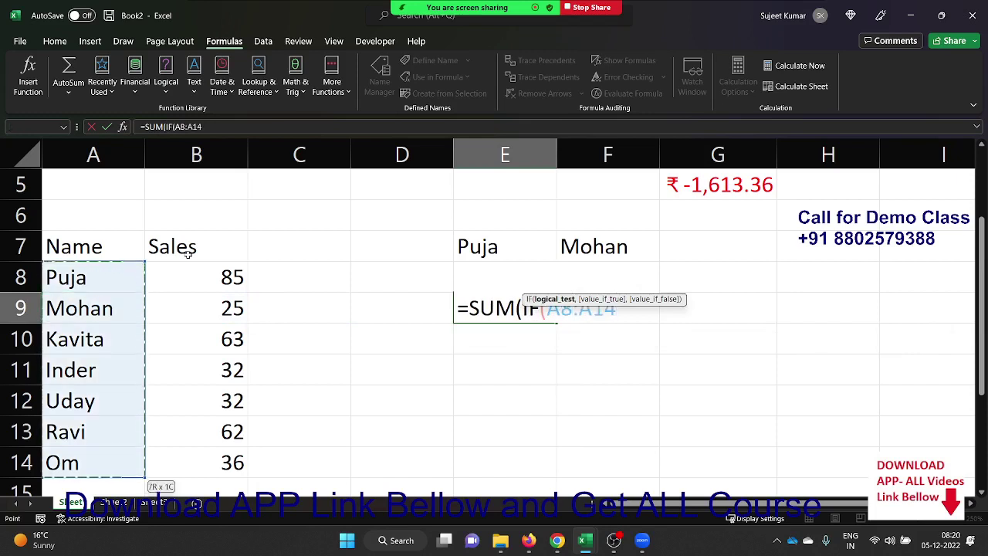
text(={)
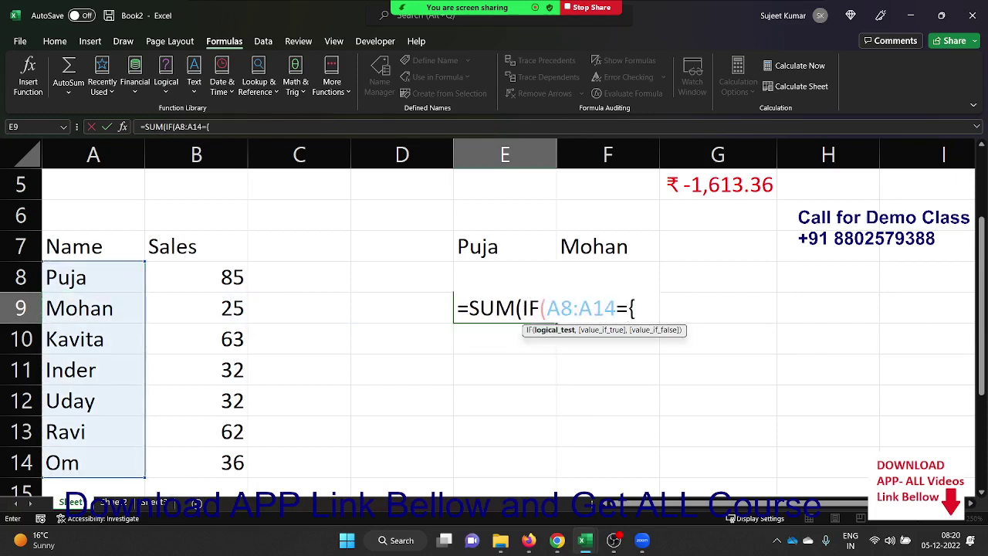
text("Puj)
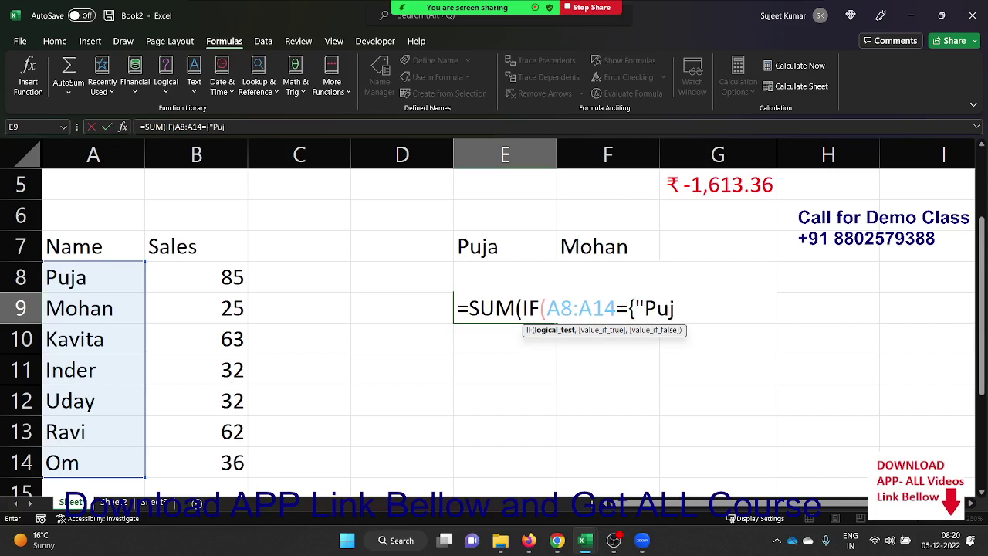
text(a")
text(,)
text(")
text(Mohan")
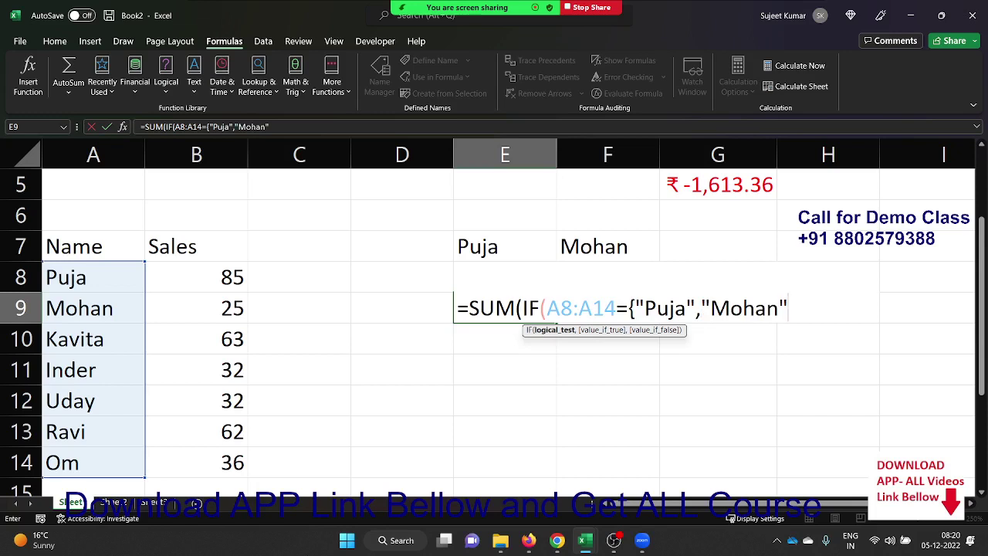
text(})
text(,)
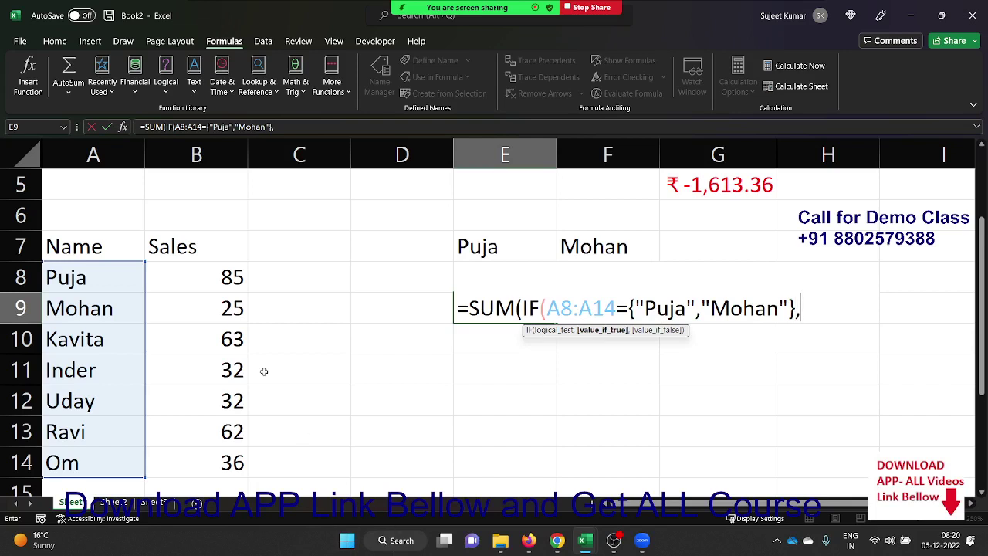
Step: Use B8:B14 as the values to sum and enter the formula, keeping the 110 result
click(225, 278)
key(ctrl+Down)
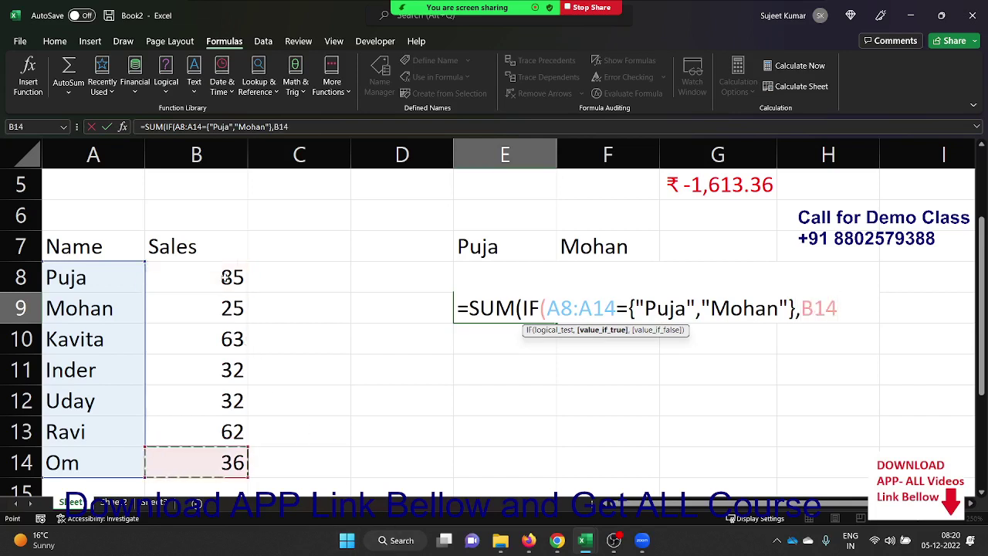
key(ctrl+shift+Up)
key(shift+Down)
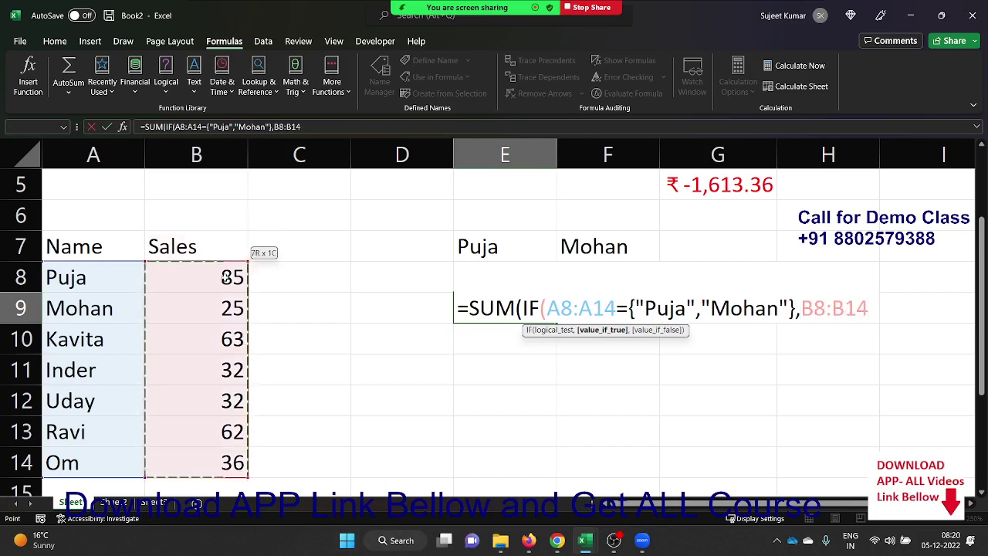
key(Return)
key(Return)
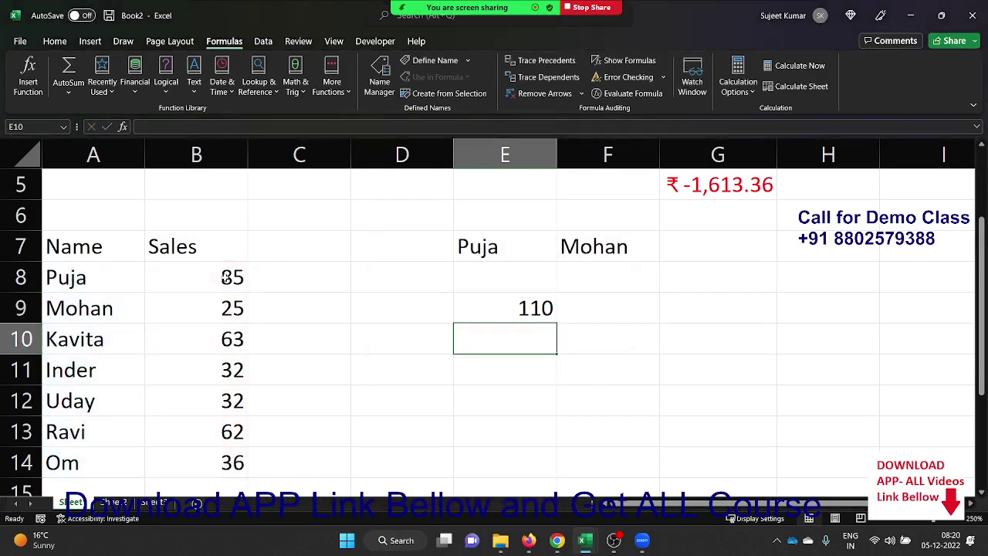
key(Up)
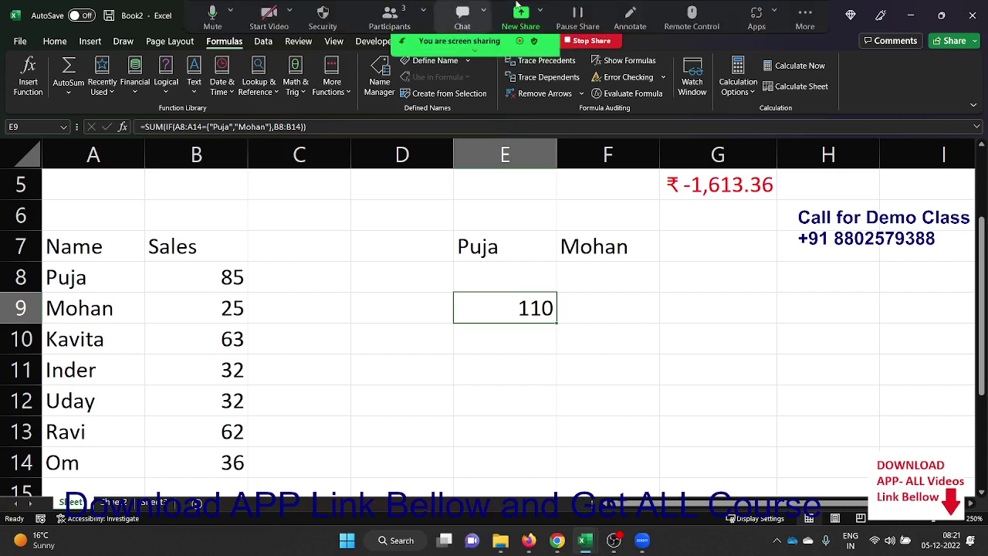
click(801, 17)
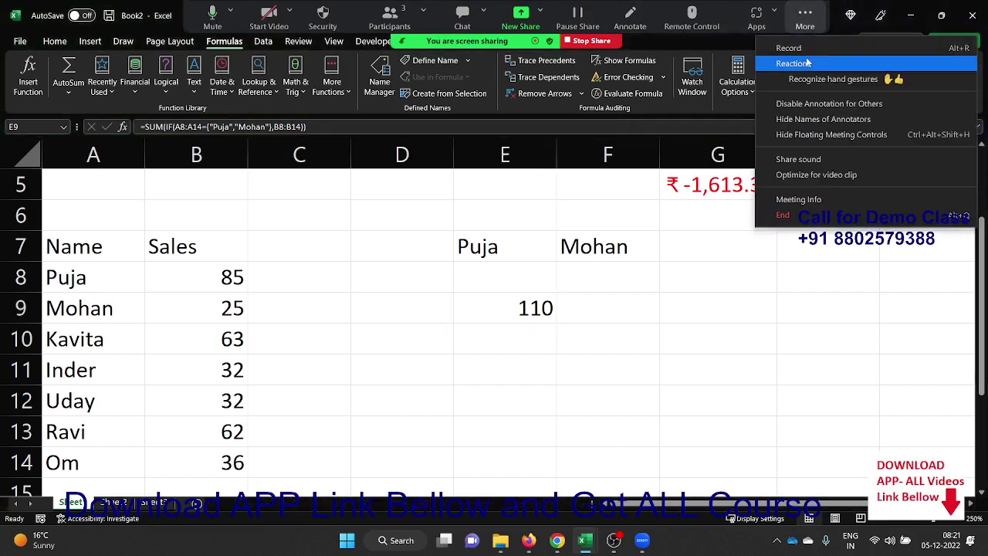
click(603, 213)
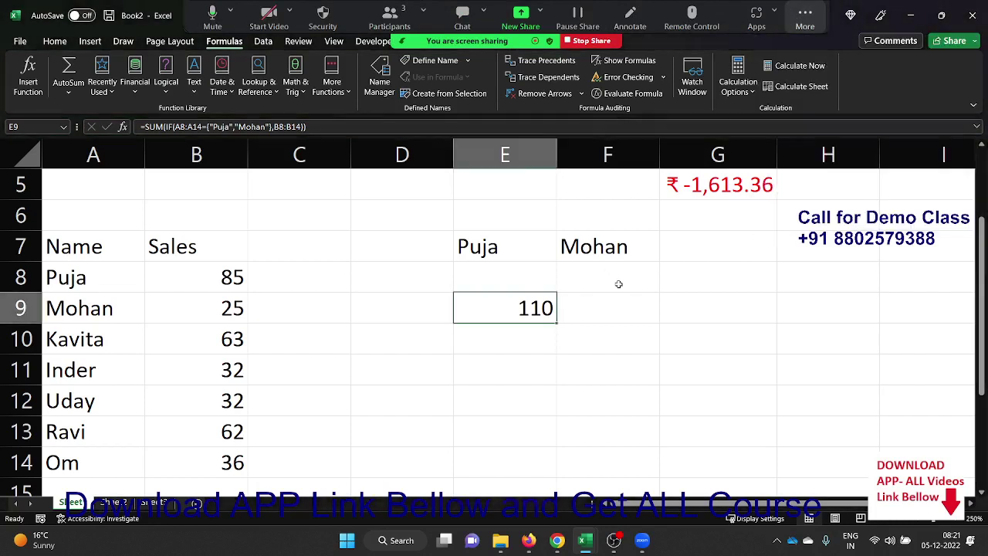